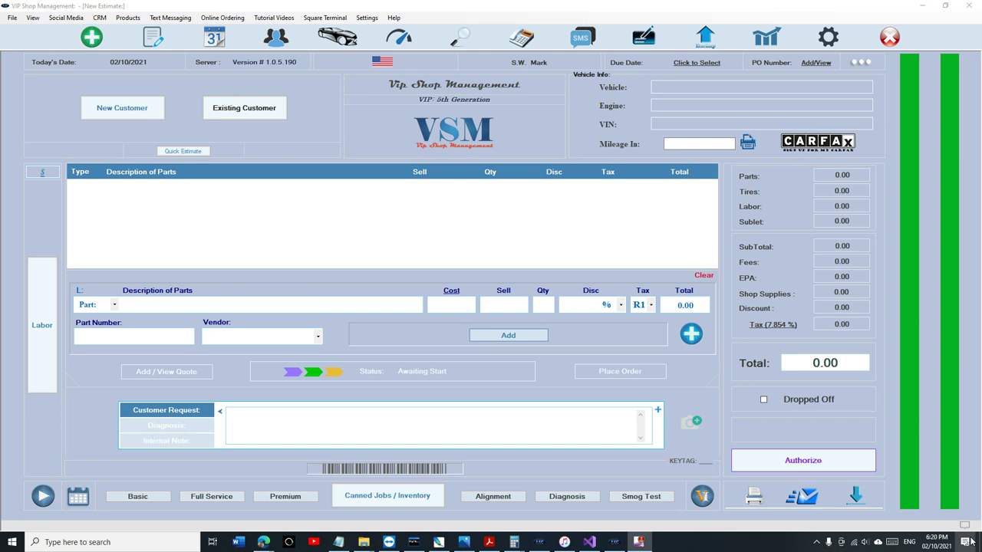
# Open the 2018 Jeep Grand Cherokee Trackhawk estimate from WorkFlow and view its vehicle photos full size.
pyautogui.click(153, 37)
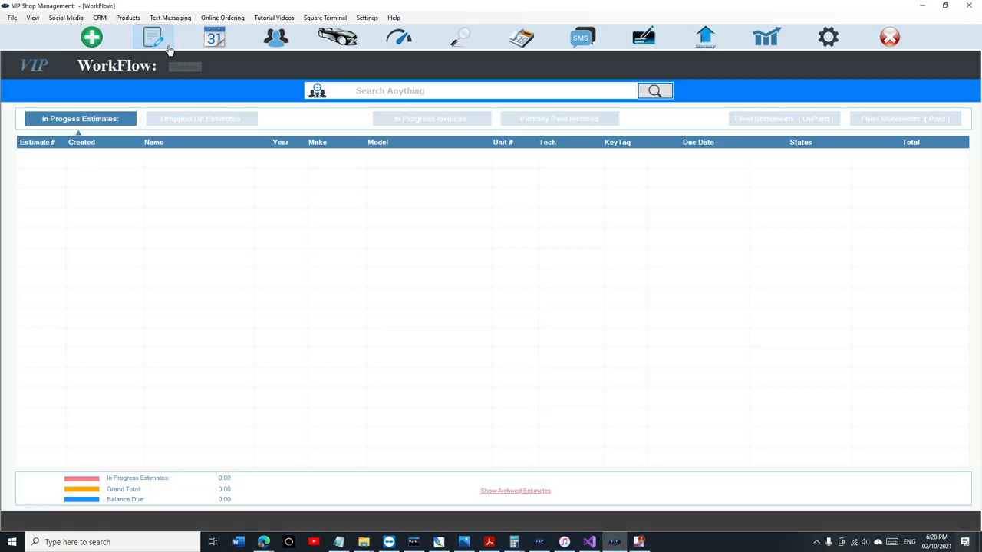
pyautogui.doubleClick(241, 161)
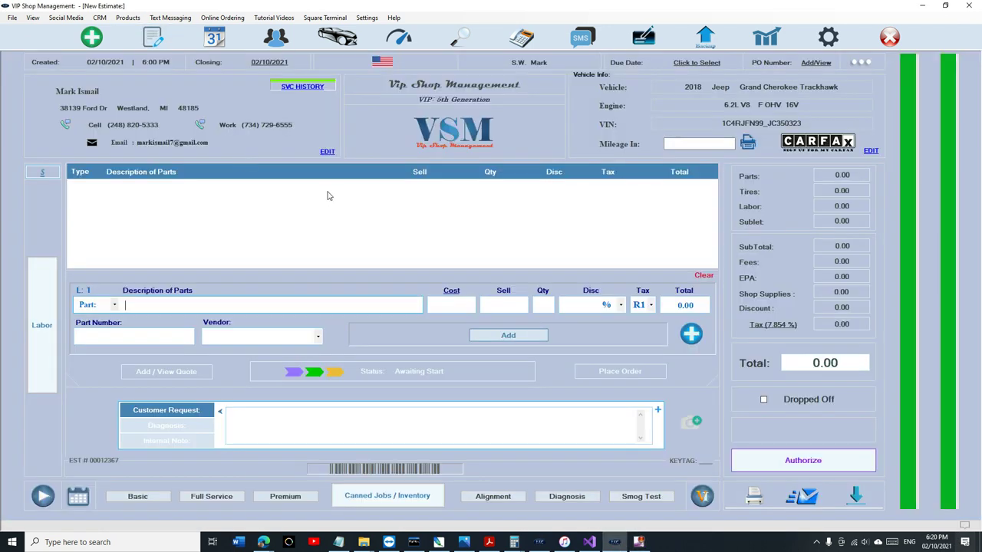
pyautogui.click(869, 151)
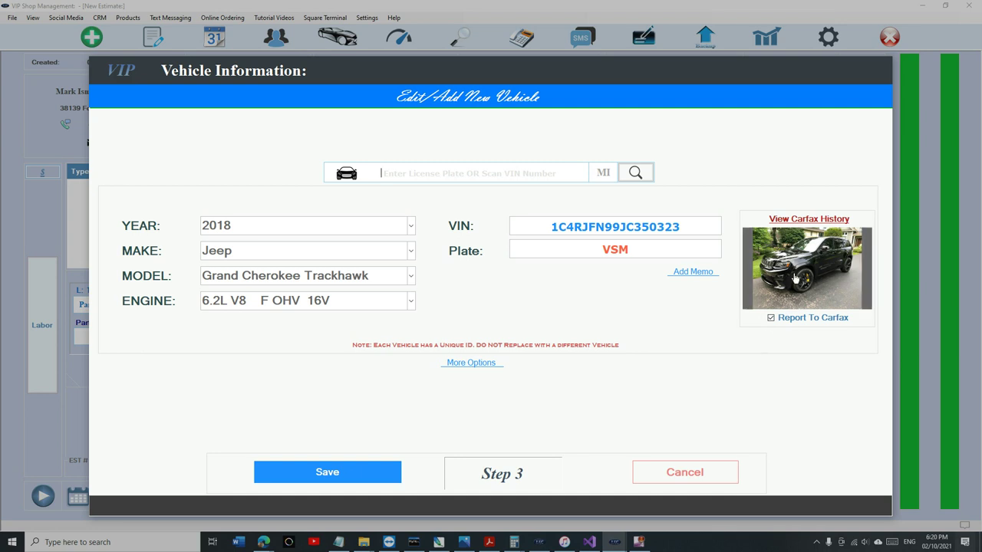
pyautogui.click(776, 303)
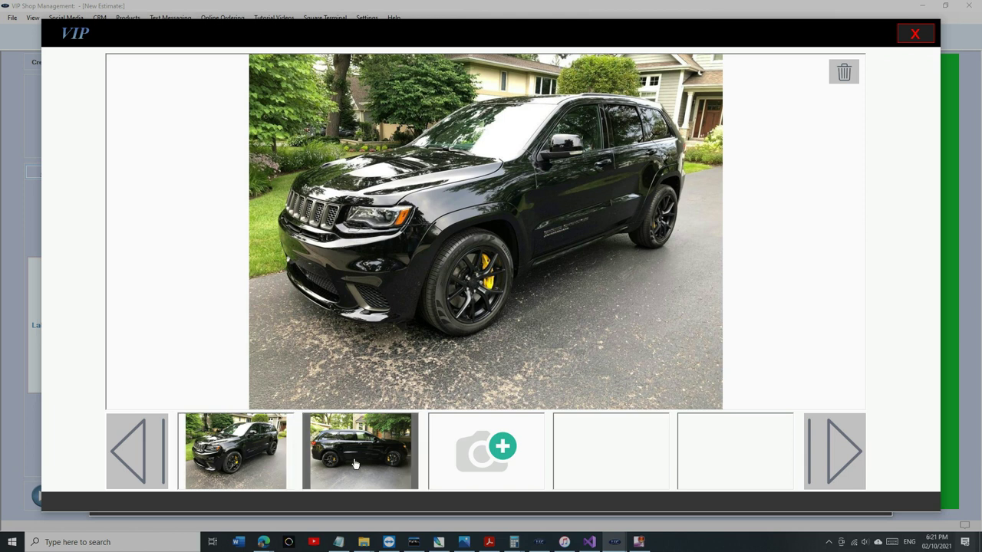
pyautogui.click(308, 464)
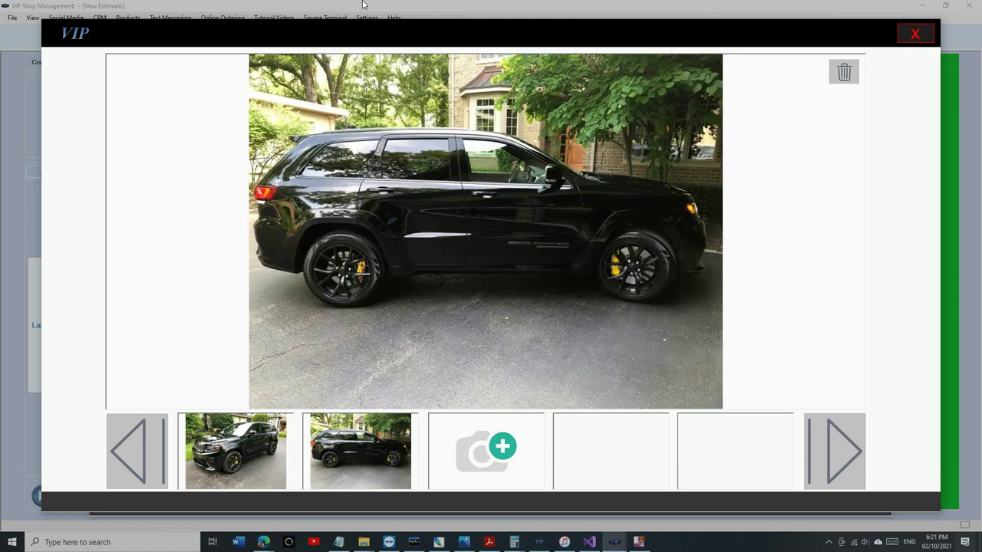
pyautogui.click(913, 37)
# Attach the tire photo img_0392 to the Jeep estimate.
pyautogui.click(700, 478)
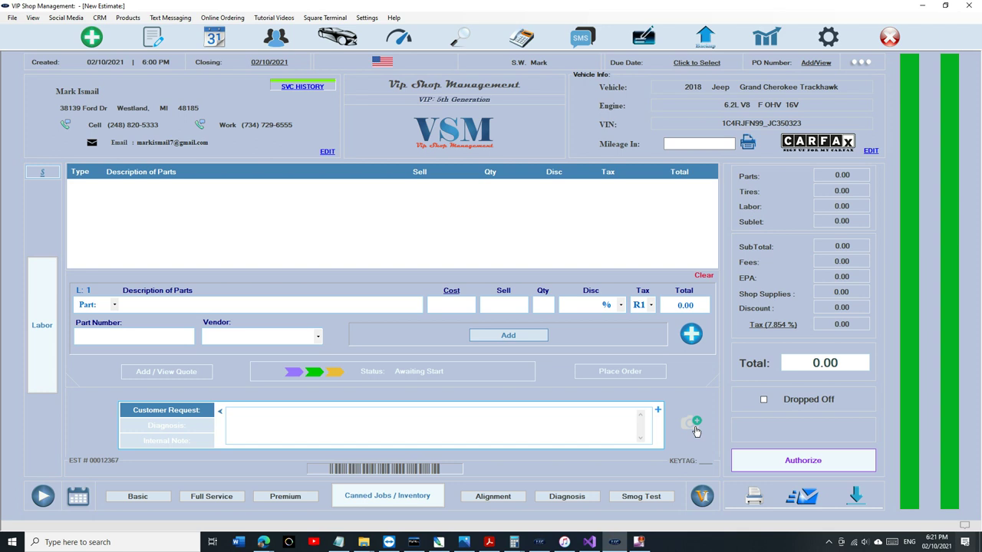
pyautogui.click(694, 426)
pyautogui.click(285, 469)
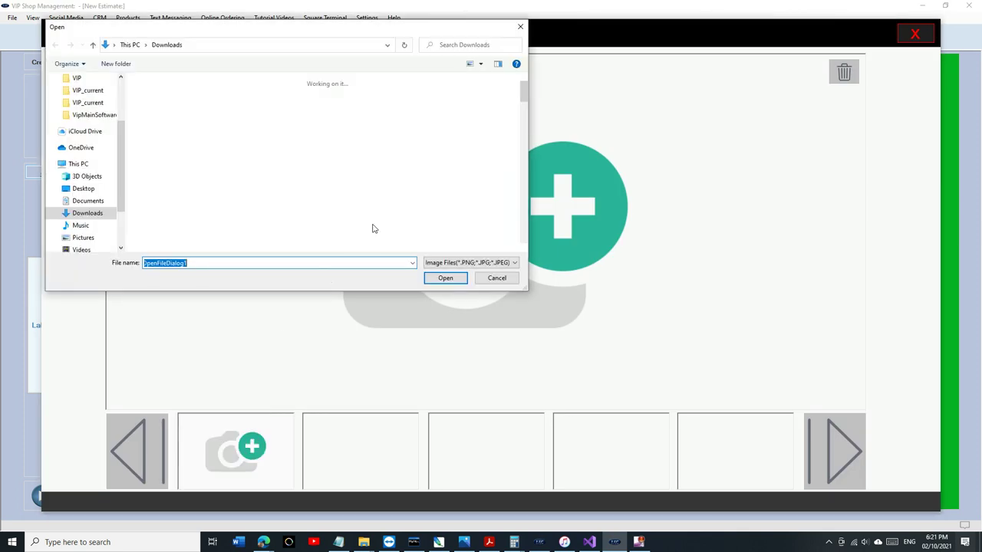
pyautogui.click(285, 206)
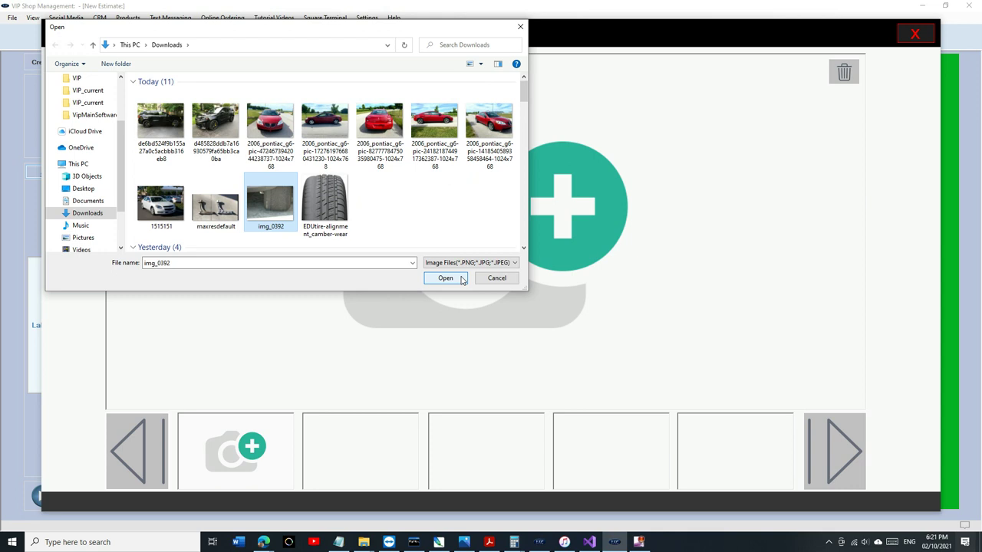
pyautogui.click(445, 277)
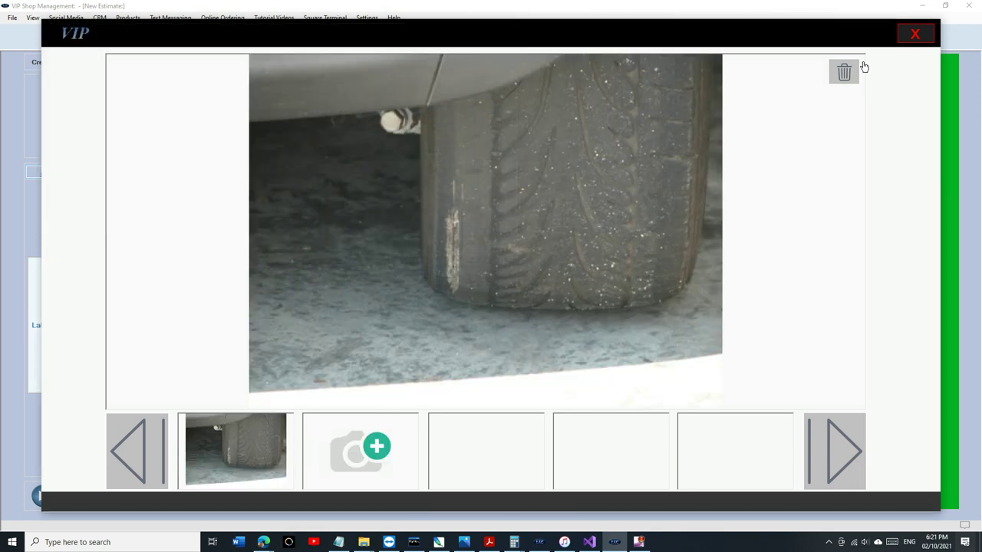
pyautogui.click(920, 36)
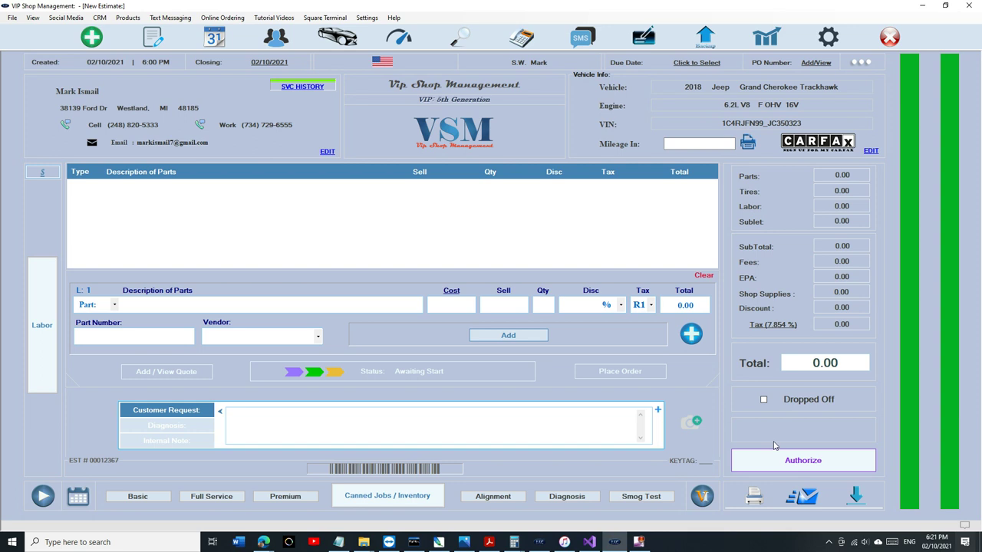
# Add the Basic Oil Change part at 17.95, cancel authorization, and recheck the attached photos.
pyautogui.click(150, 500)
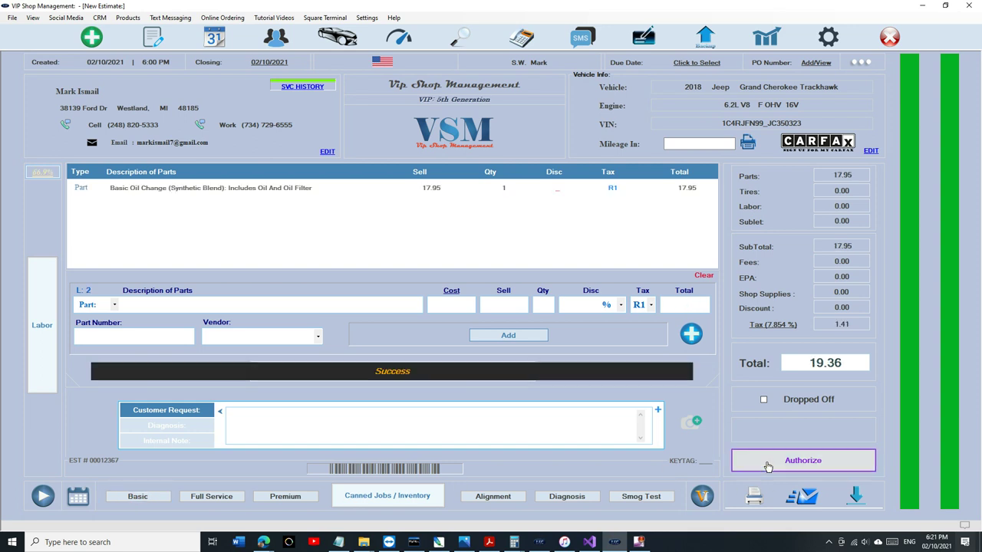
pyautogui.click(798, 460)
pyautogui.click(548, 294)
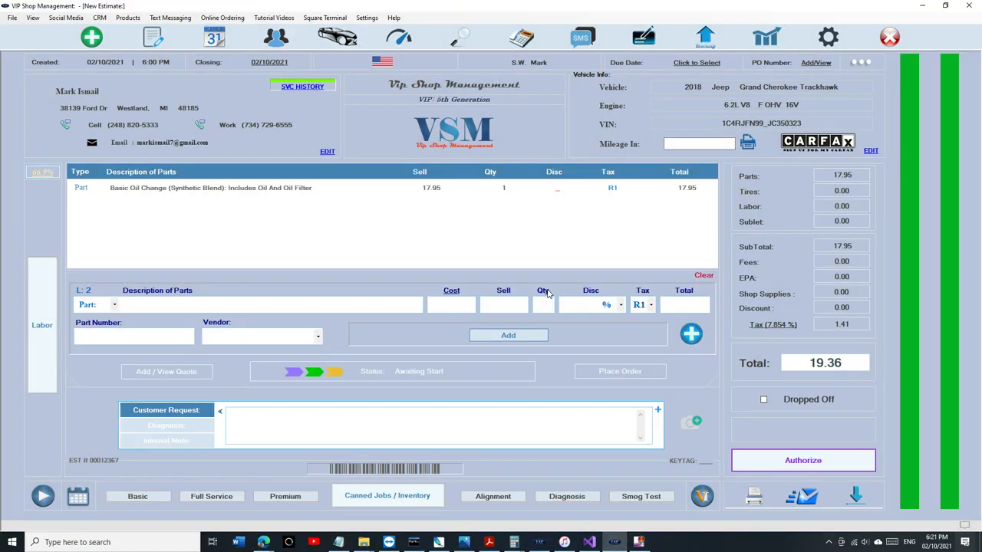
pyautogui.click(694, 420)
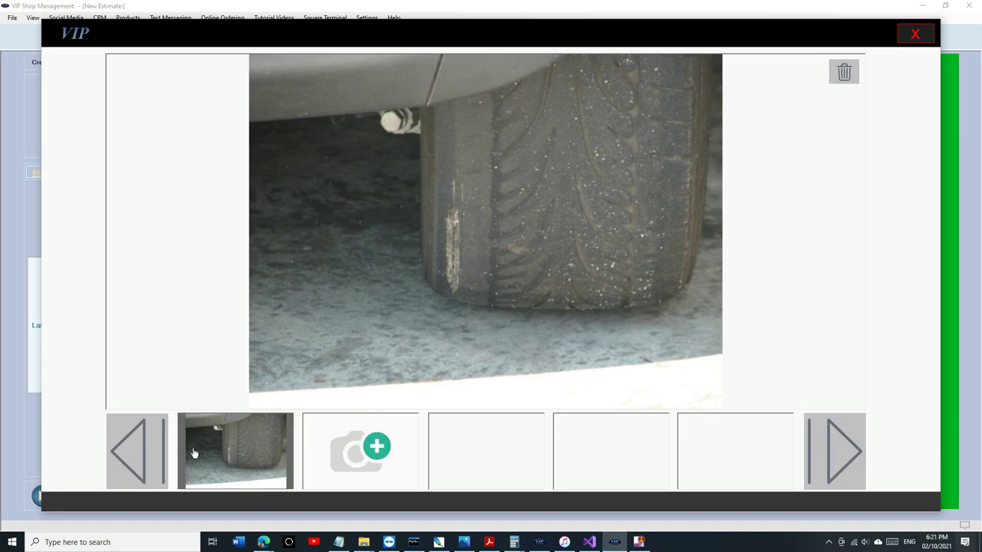
pyautogui.click(915, 33)
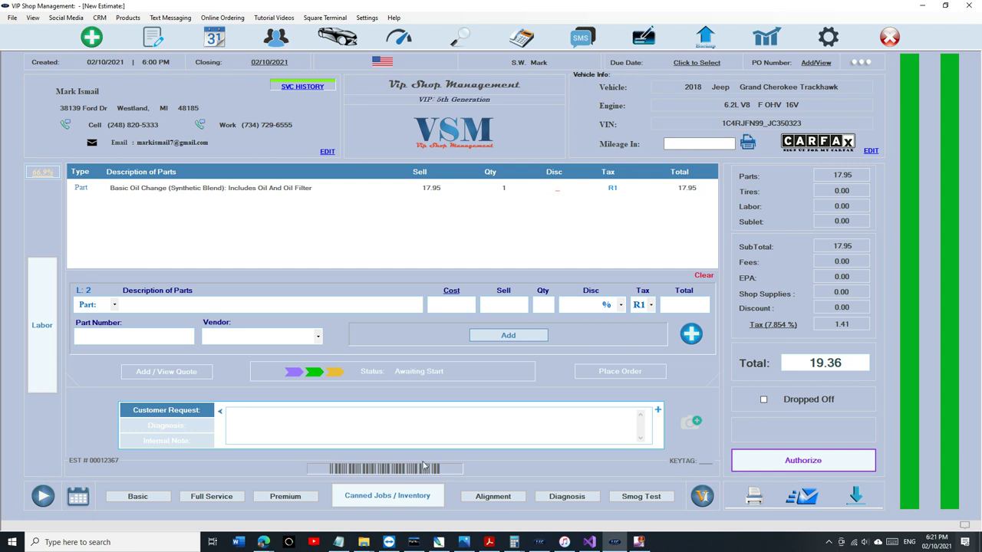
# Select the oil change part line and switch to the Labor/Service entry panel.
pyautogui.click(83, 195)
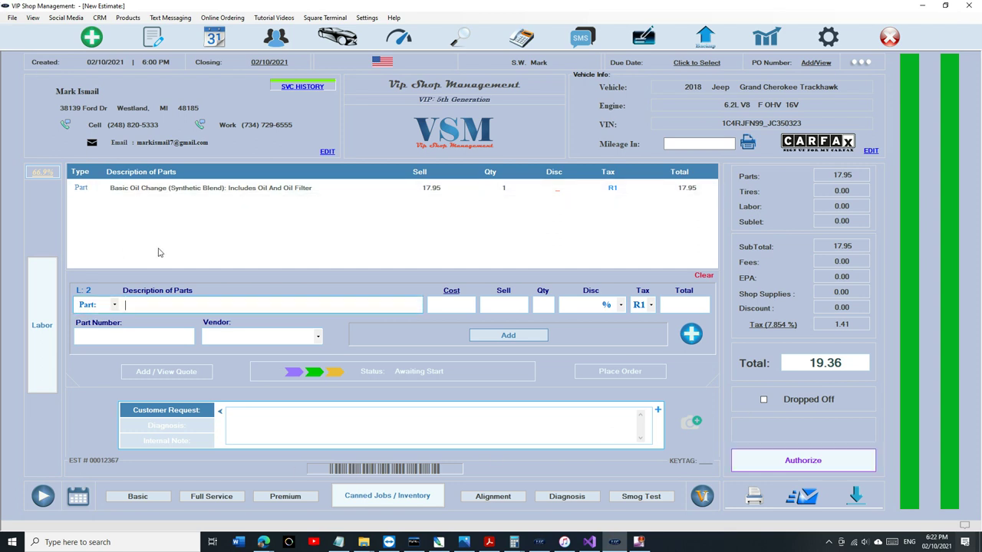
pyautogui.click(46, 298)
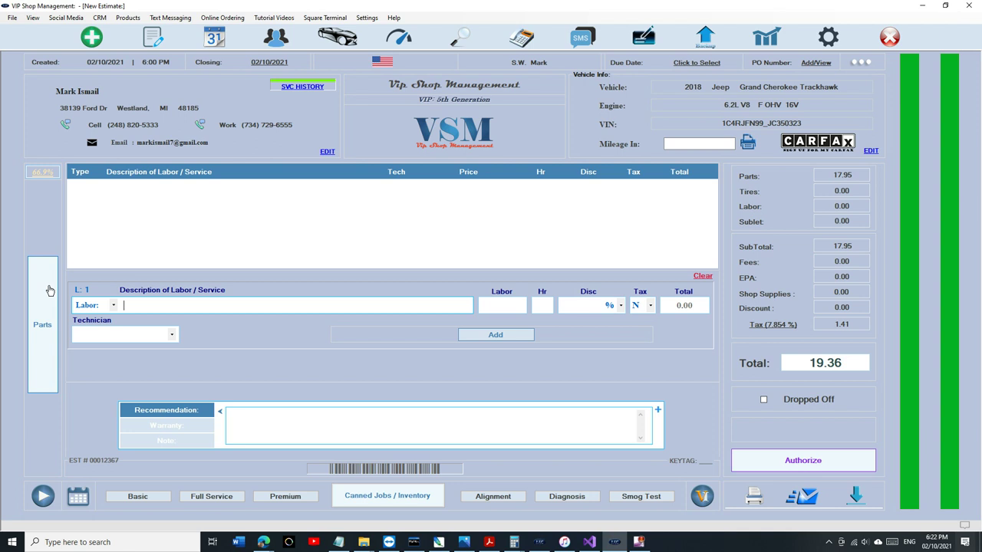
# Add a wheel alignment labor line assigned to the first technician, removing the duplicate oil change.
pyautogui.click(494, 501)
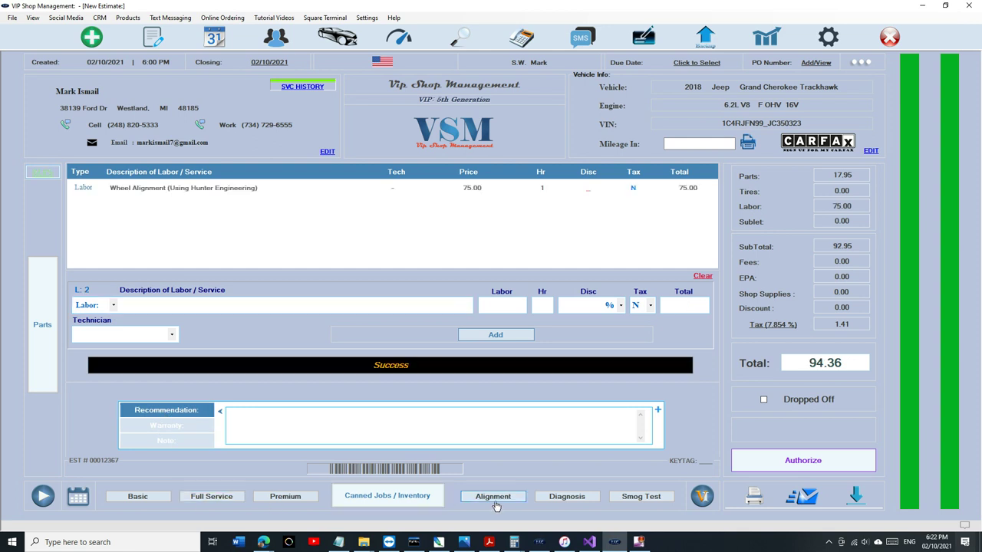
pyautogui.click(132, 335)
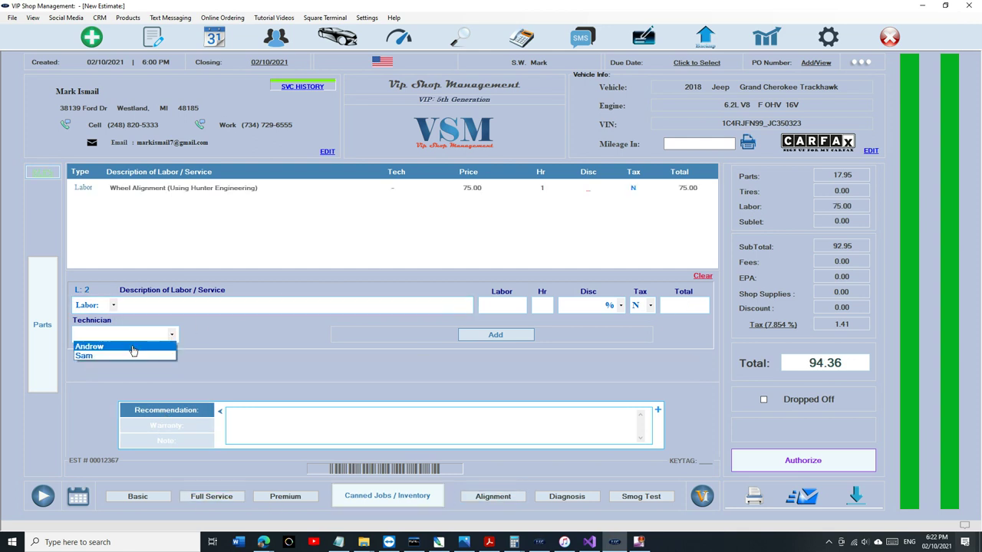
pyautogui.click(132, 347)
pyautogui.click(294, 191)
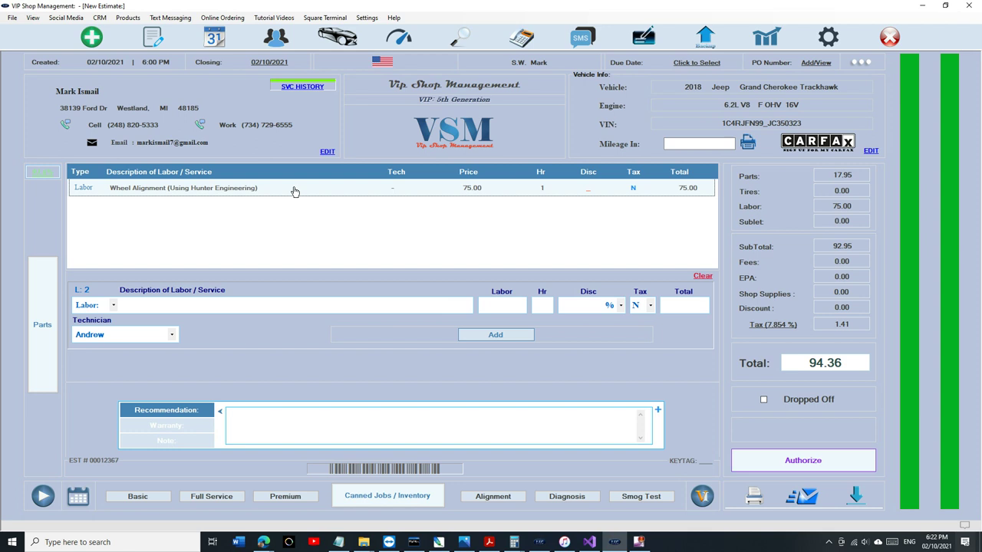
pyautogui.click(571, 337)
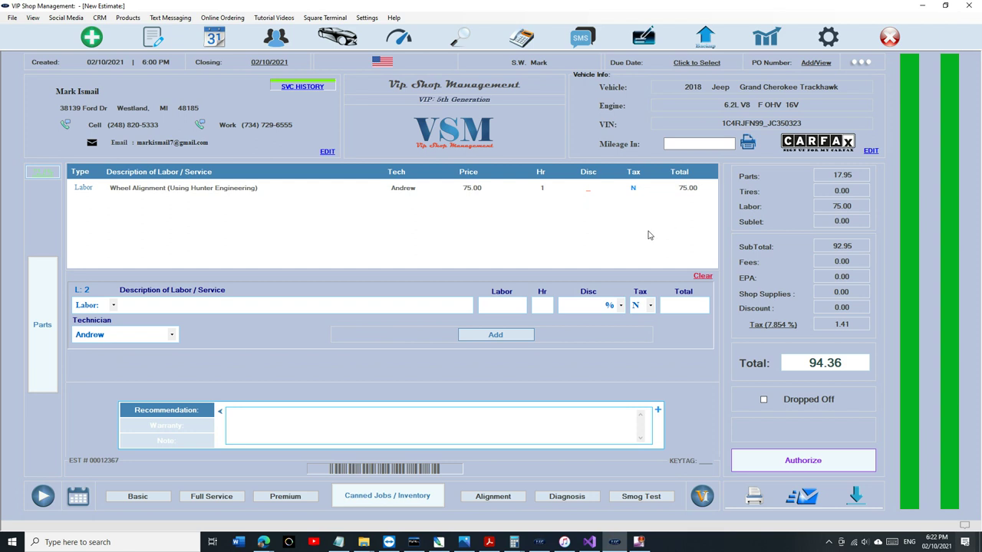
pyautogui.click(138, 497)
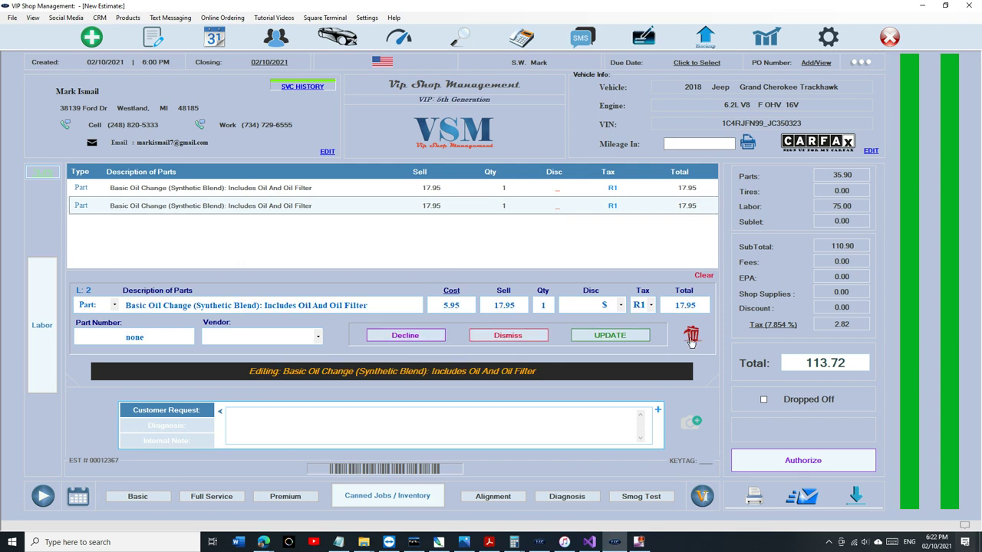
pyautogui.click(691, 334)
# Add the Alternator canned job and assign the second technician to the RF hub bearing labor.
pyautogui.click(387, 496)
pyautogui.click(326, 186)
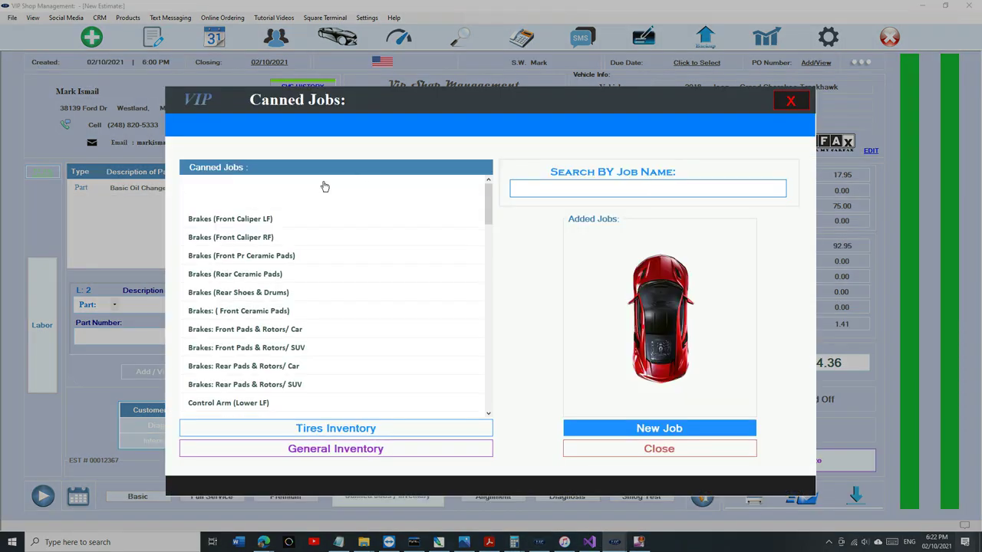
pyautogui.click(48, 382)
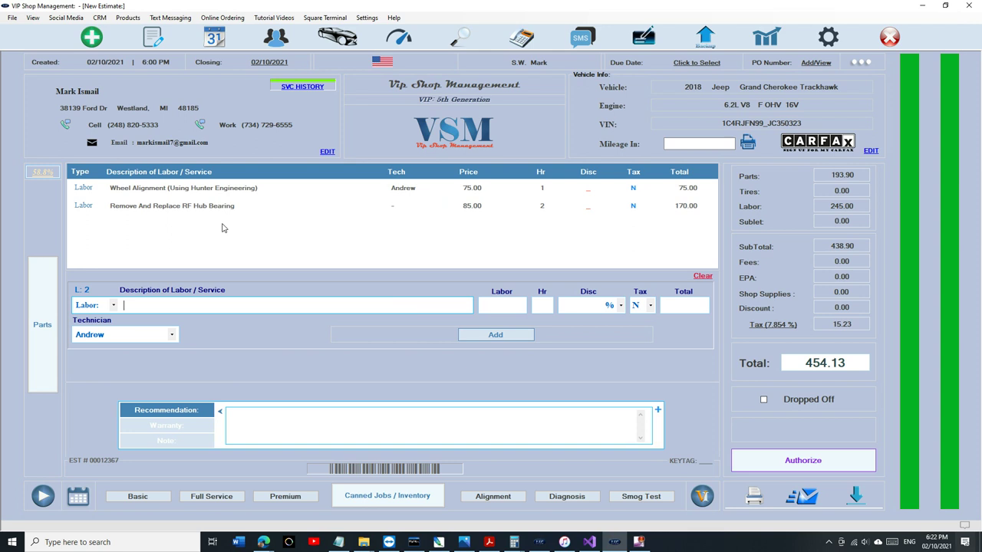
pyautogui.click(247, 206)
pyautogui.click(153, 335)
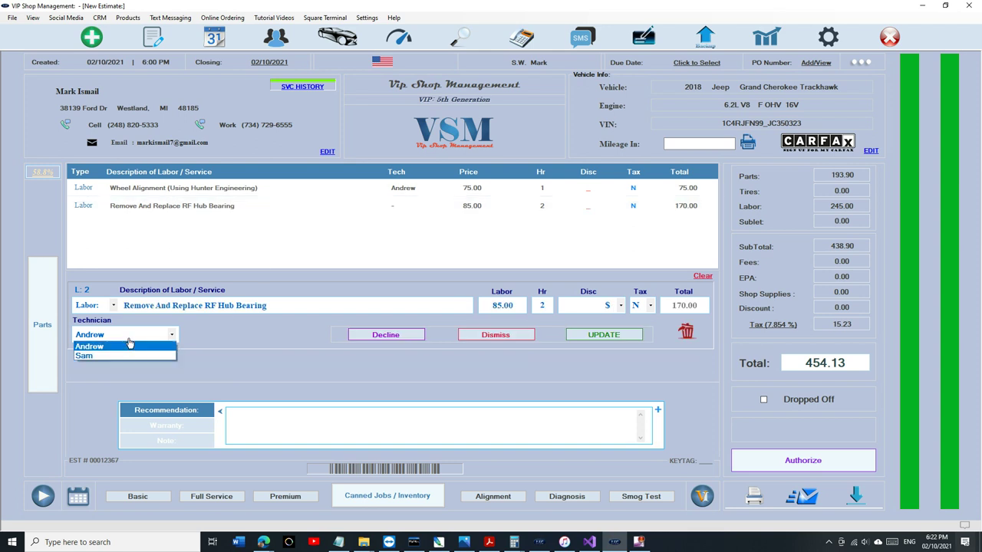
pyautogui.click(92, 355)
pyautogui.click(612, 338)
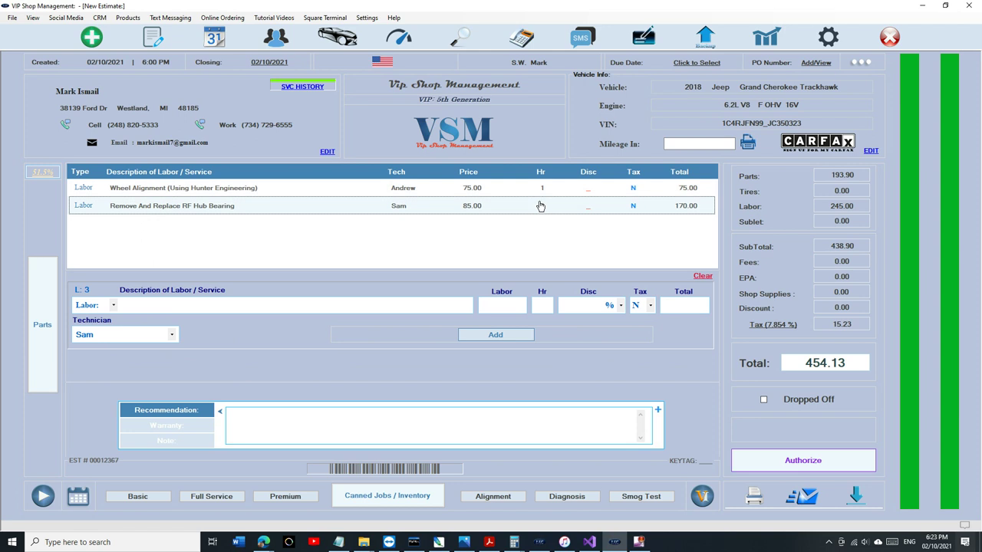
pyautogui.click(42, 325)
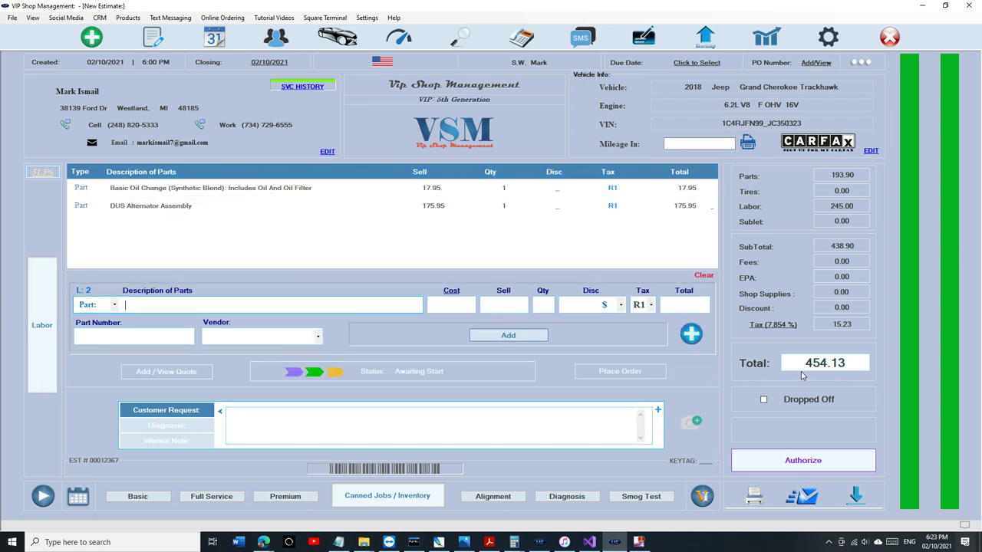
# Review the estimate's profitability breakdown, then sign into Reports with the reports passcode.
pyautogui.click(41, 175)
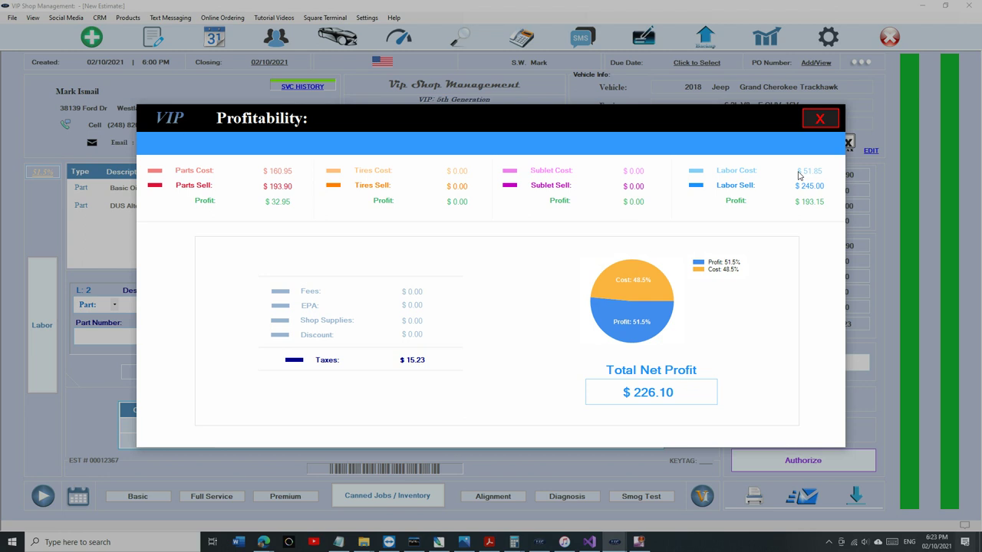
pyautogui.click(820, 120)
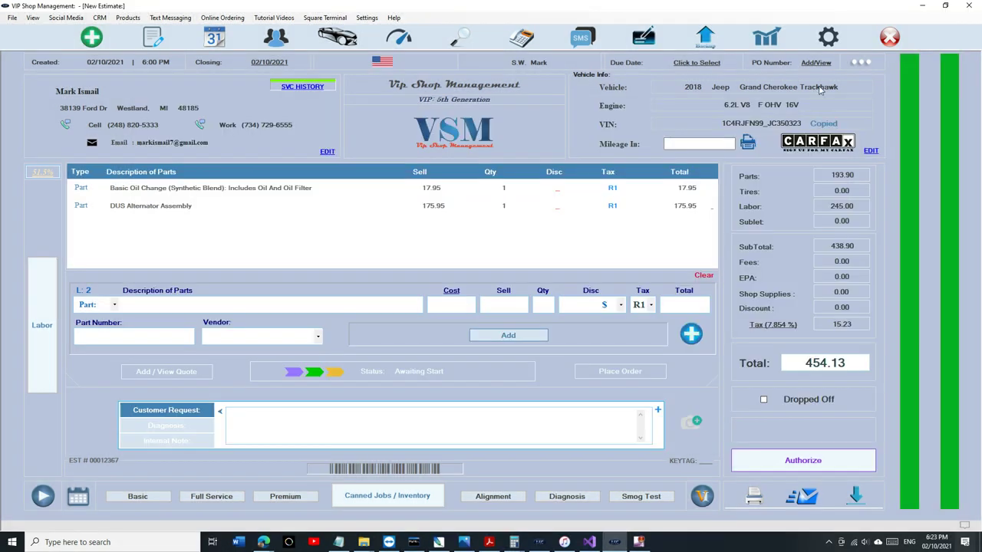
pyautogui.click(767, 37)
pyautogui.write('1234')
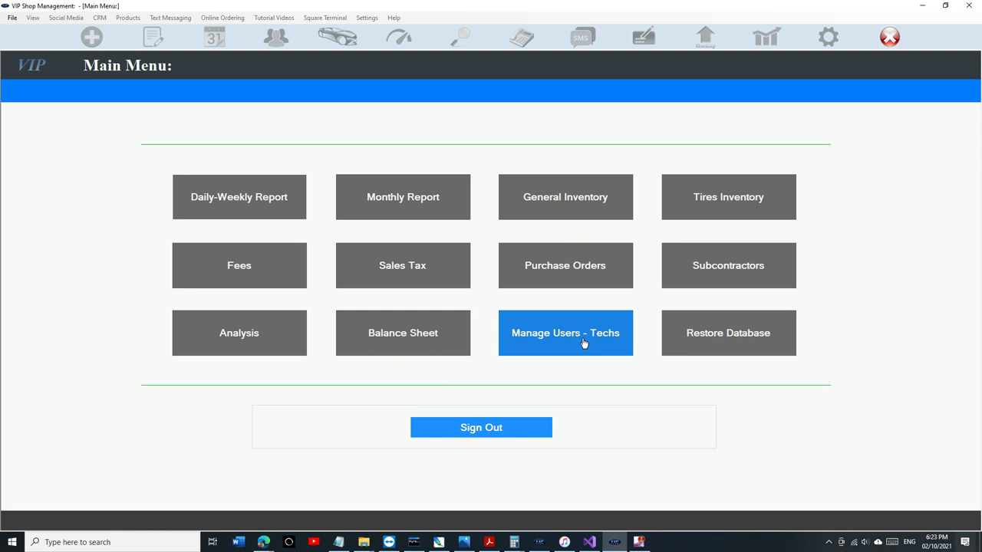
# Check both technicians' hourly rates, 15.95 and 19.95, in Manage Users, then sign out of Reports.
pyautogui.click(583, 343)
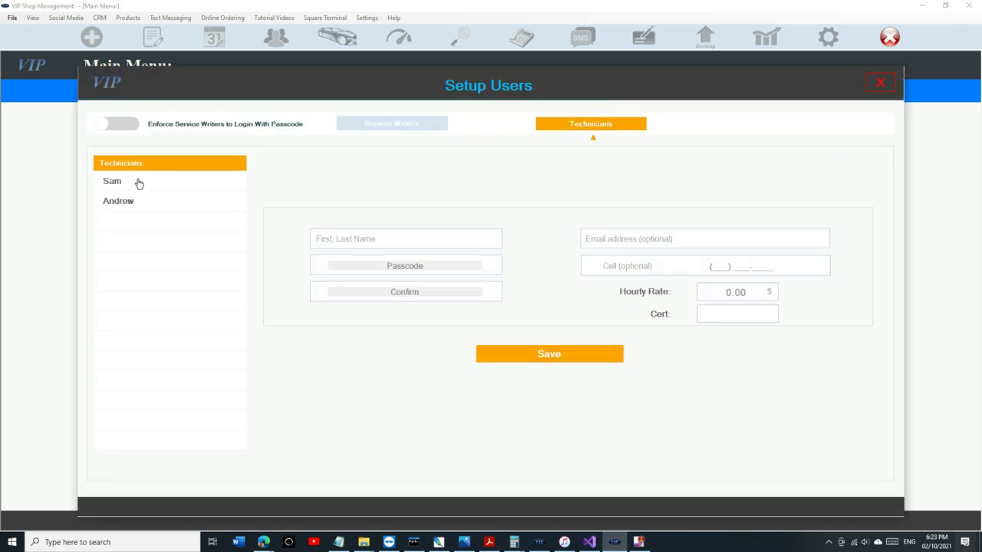
pyautogui.click(128, 186)
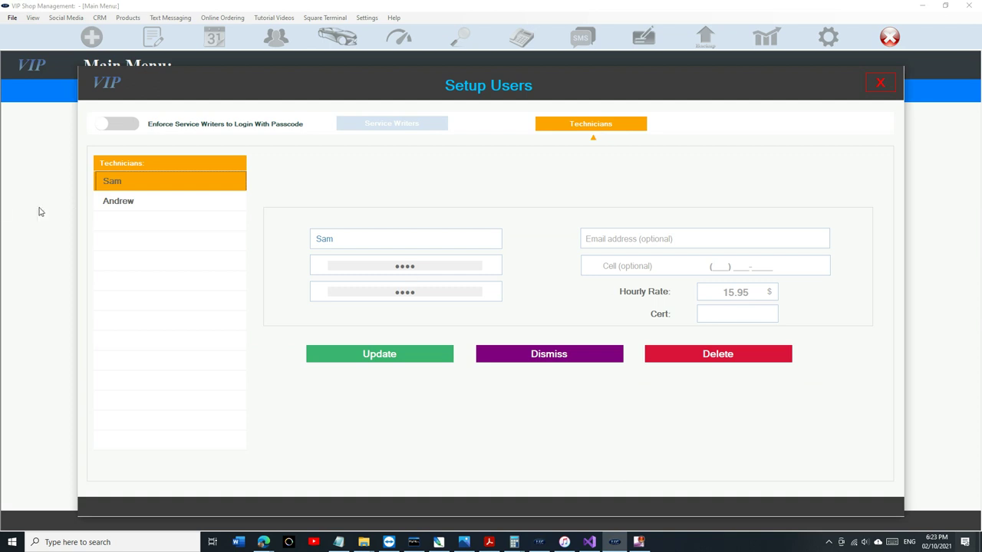
pyautogui.click(123, 201)
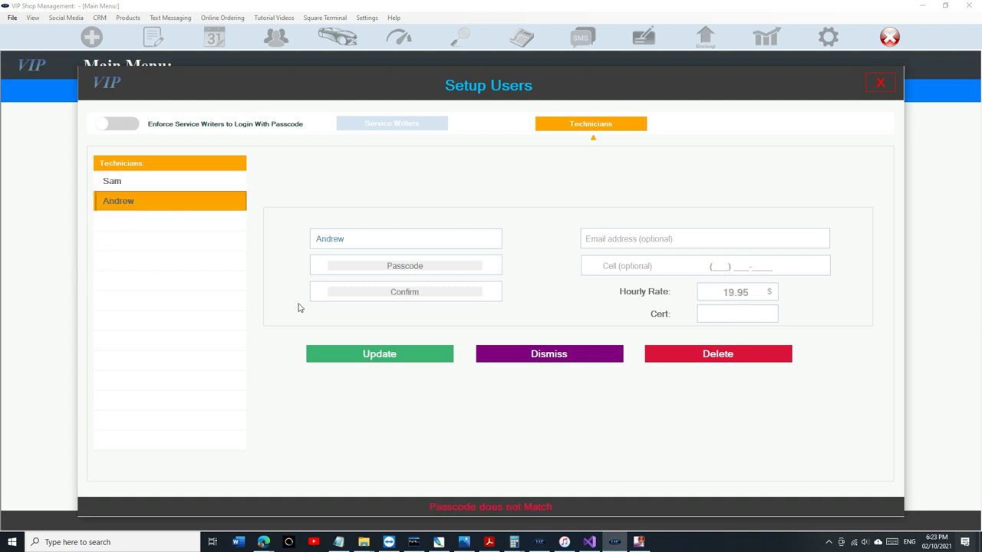
pyautogui.click(176, 182)
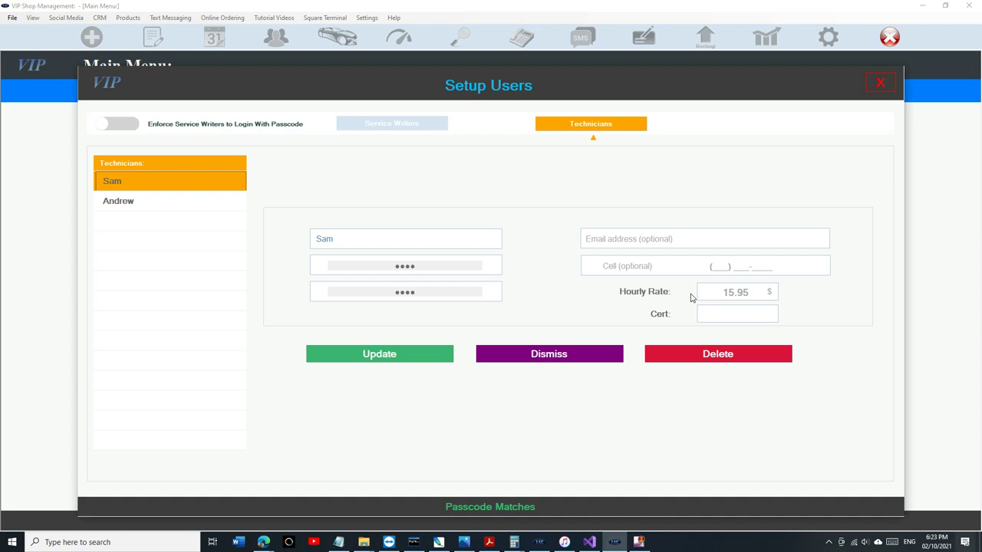
pyautogui.click(756, 292)
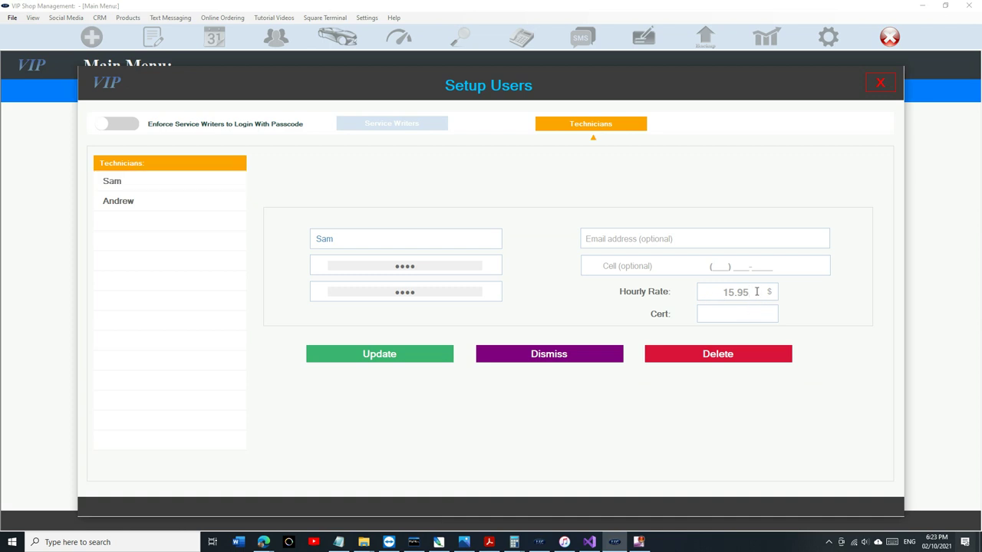
pyautogui.click(879, 83)
pyautogui.click(494, 426)
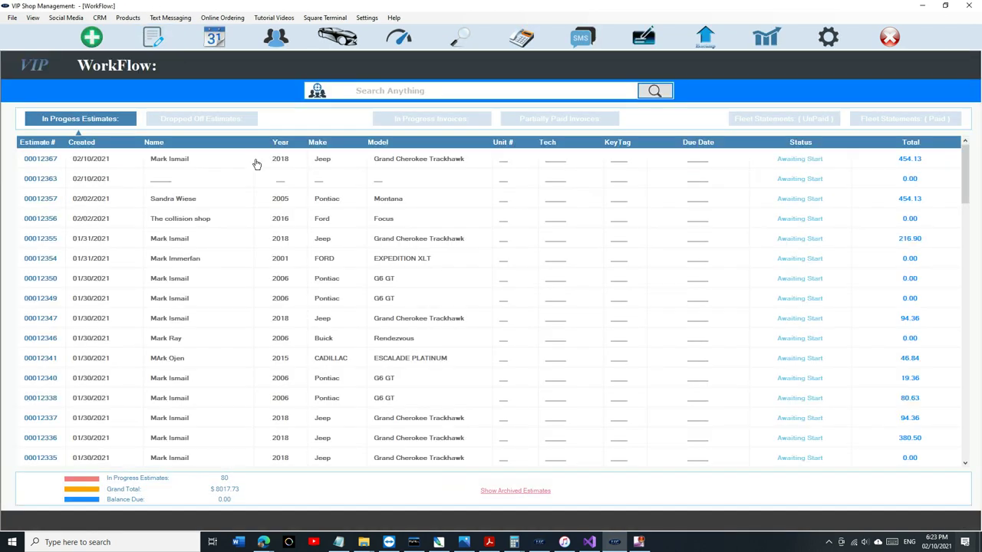
# Reopen estimate 00012367, check its labor lines' technicians and profitability, then return to Parts.
pyautogui.doubleClick(257, 161)
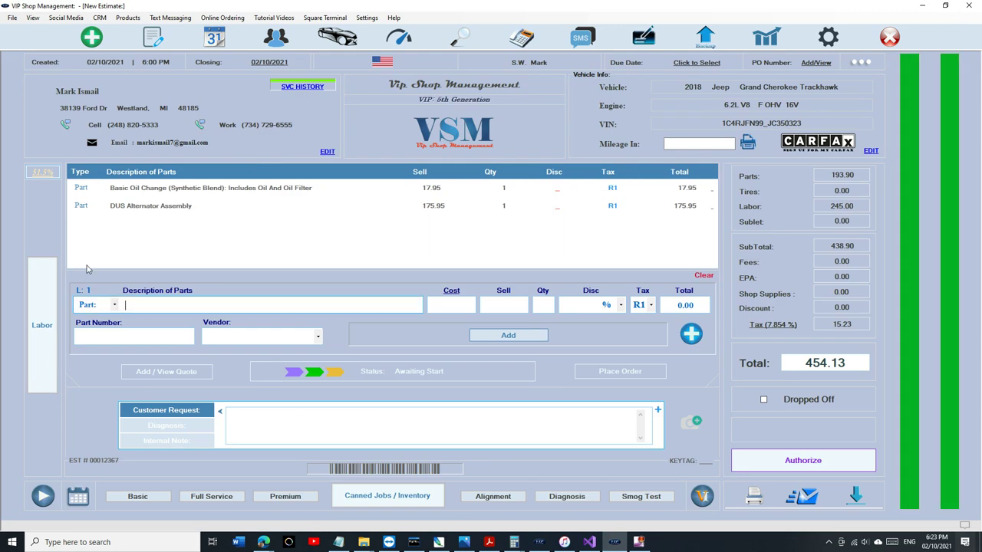
pyautogui.click(50, 291)
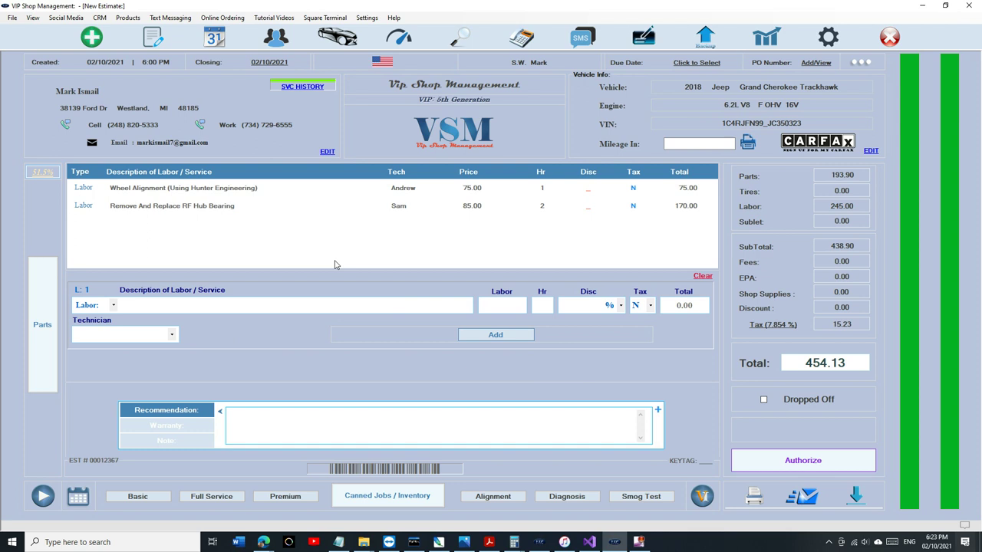
pyautogui.click(54, 172)
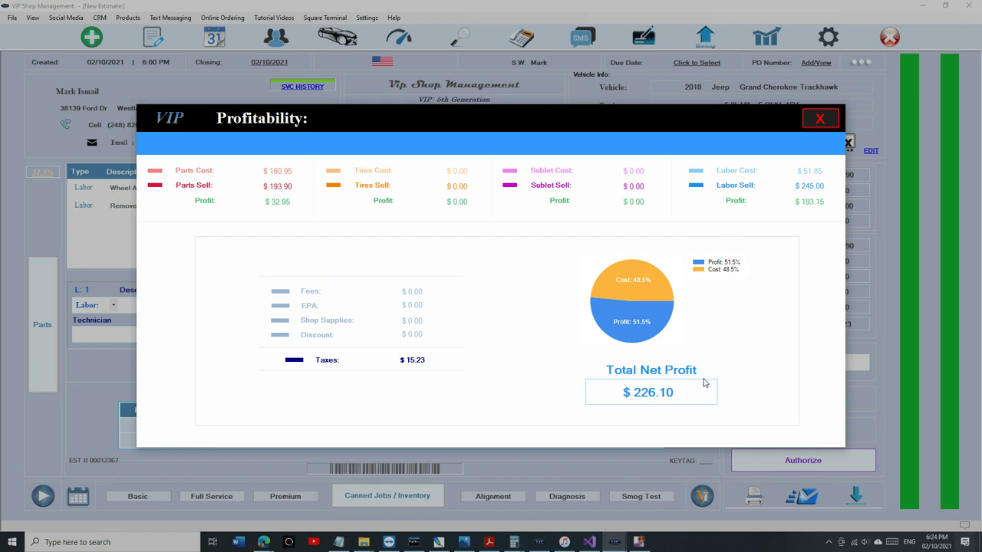
pyautogui.click(819, 119)
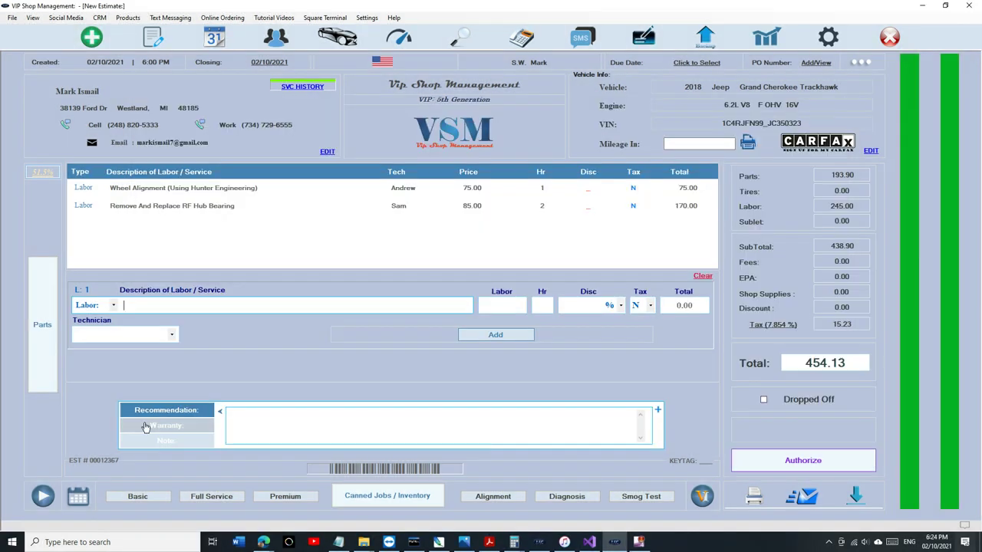
pyautogui.click(33, 339)
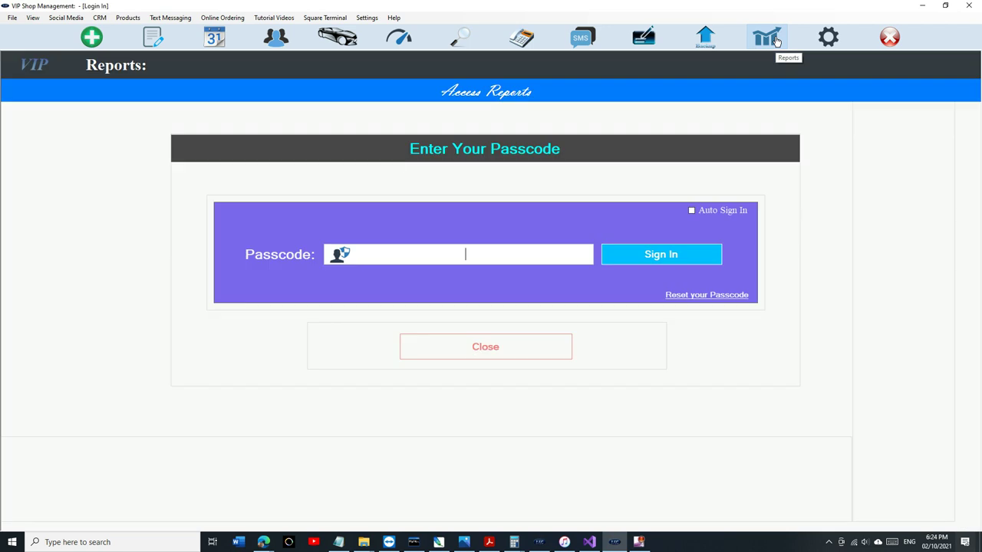
# Sign into Reports and review the February 10, 2021 daily report and this week's technician payroll.
pyautogui.click(777, 40)
pyautogui.click(465, 254)
pyautogui.write('****')
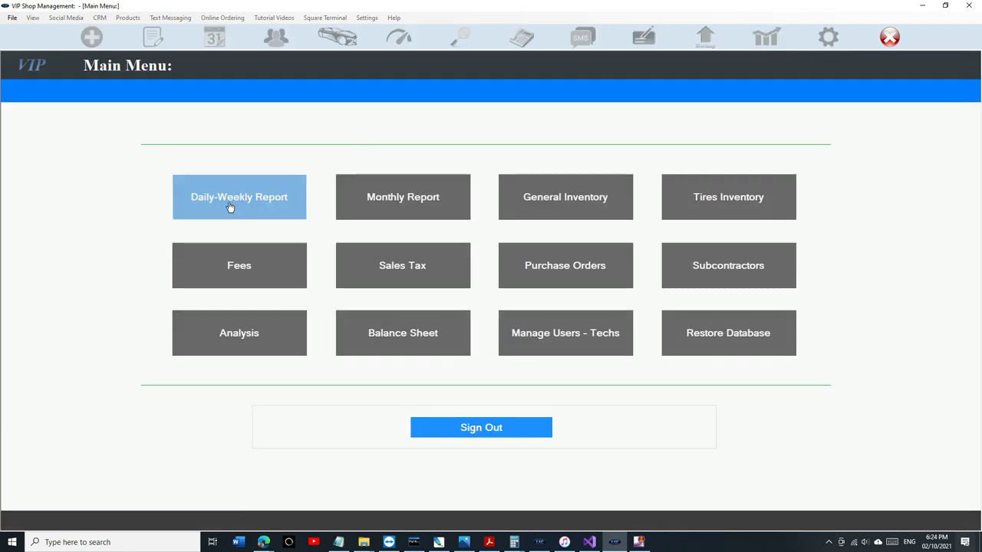
pyautogui.click(229, 206)
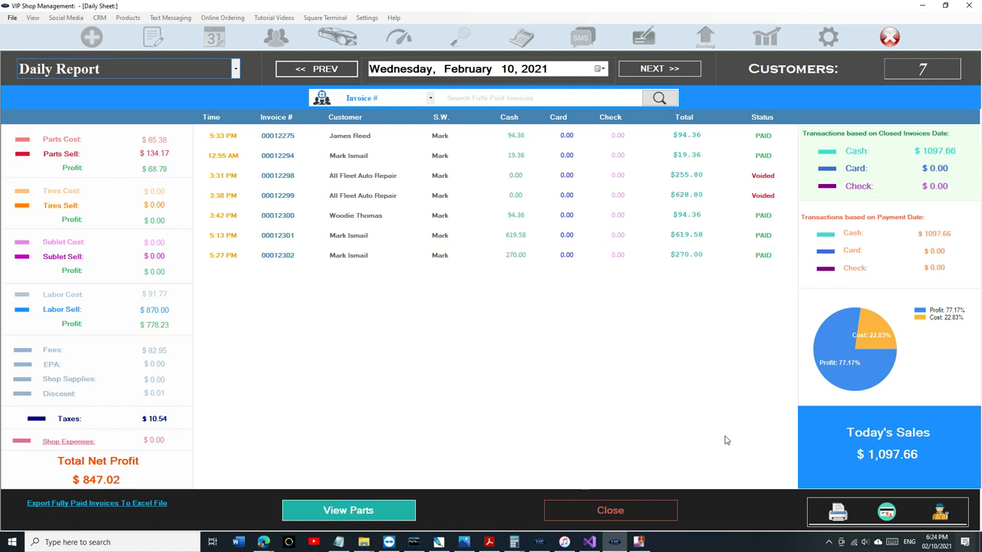
pyautogui.click(940, 512)
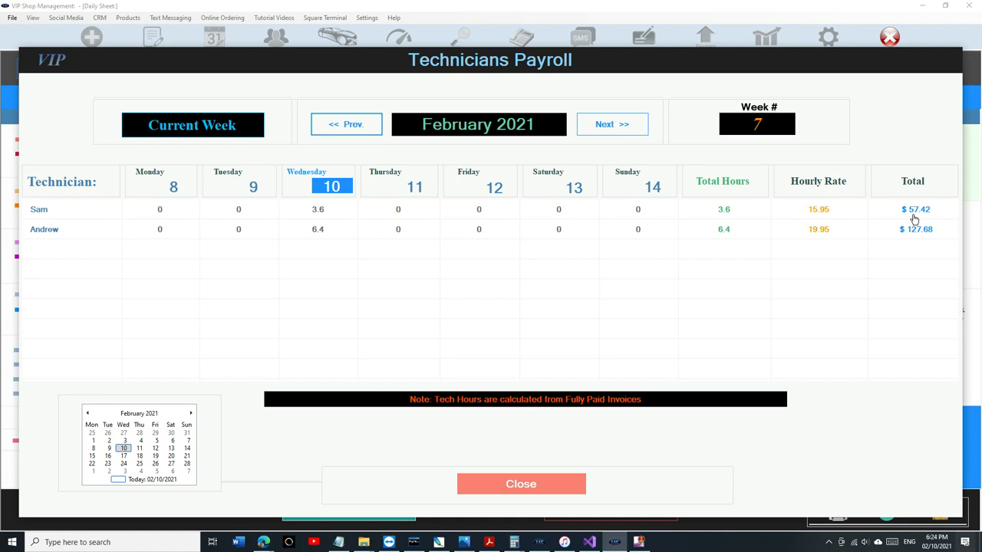
pyautogui.click(516, 491)
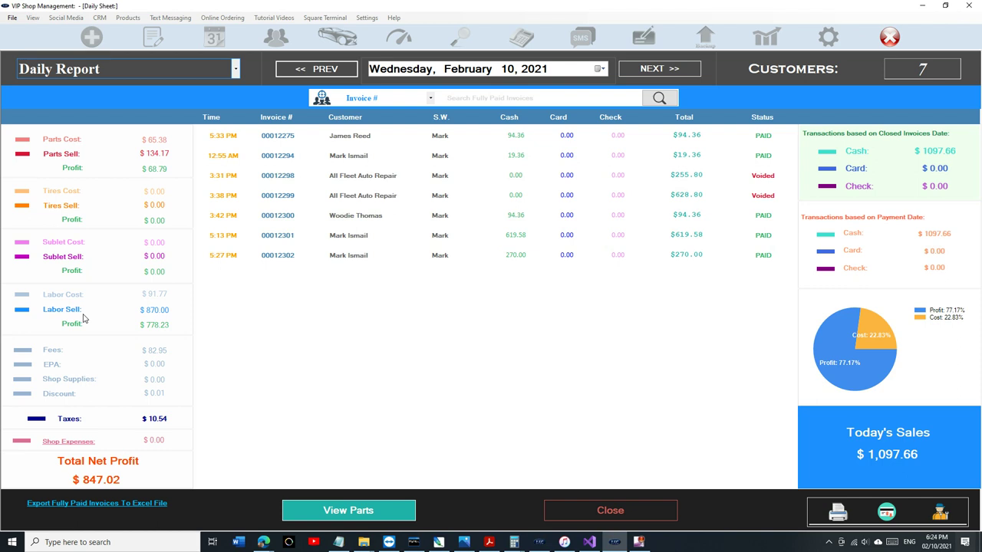
pyautogui.click(553, 509)
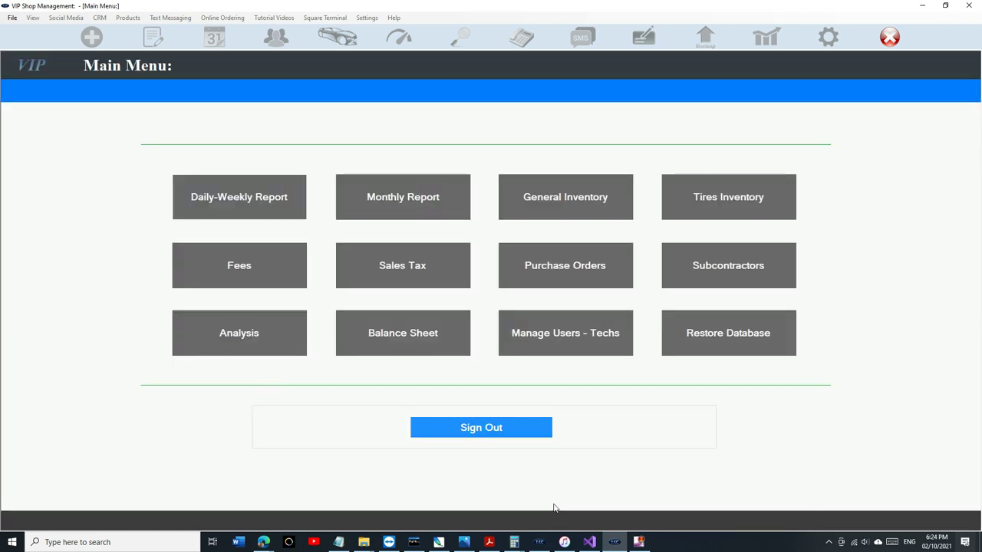
# Sign out of Reports, open the 2018 Jeep invoice, and add Basic oil change and wheel alignment.
pyautogui.click(480, 433)
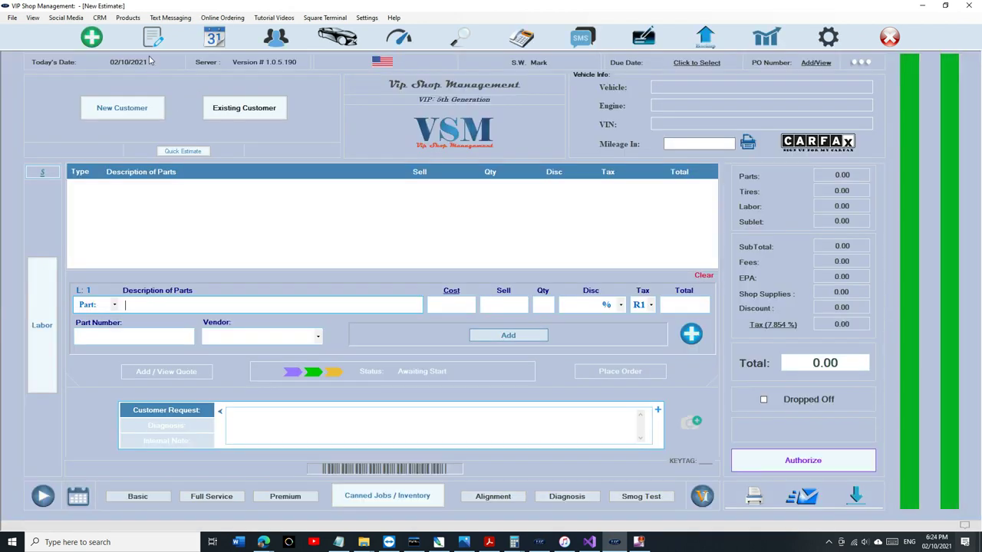
pyautogui.click(153, 37)
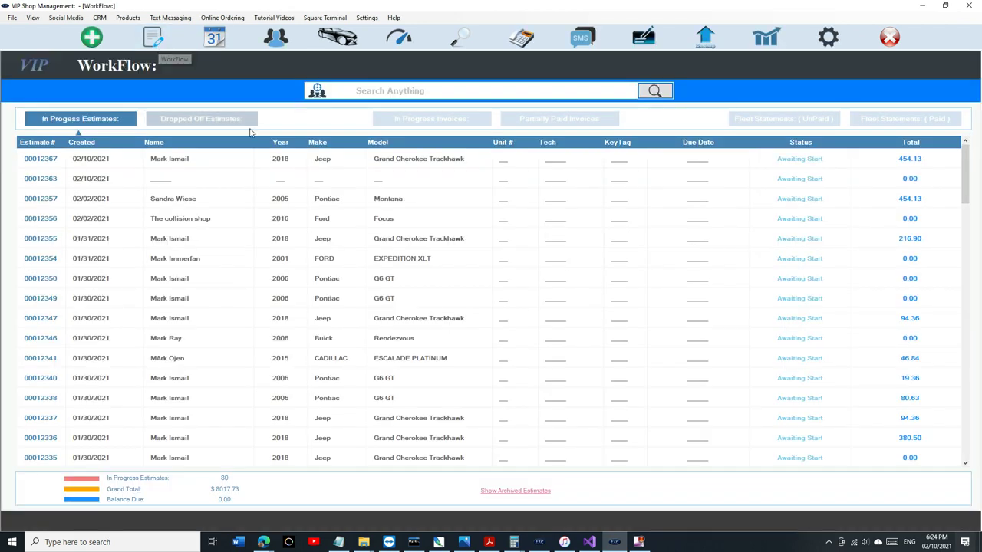
pyautogui.click(431, 119)
pyautogui.doubleClick(426, 161)
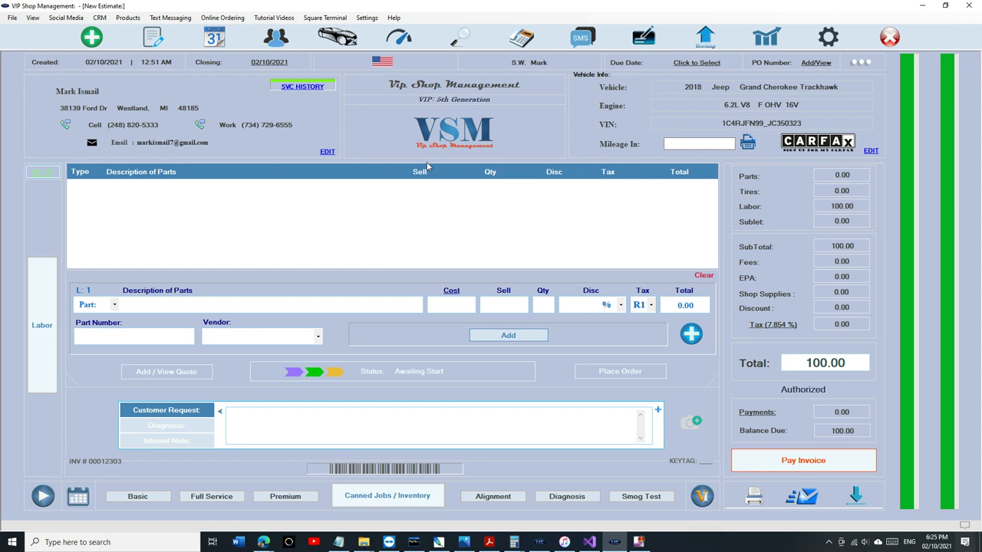
pyautogui.click(162, 496)
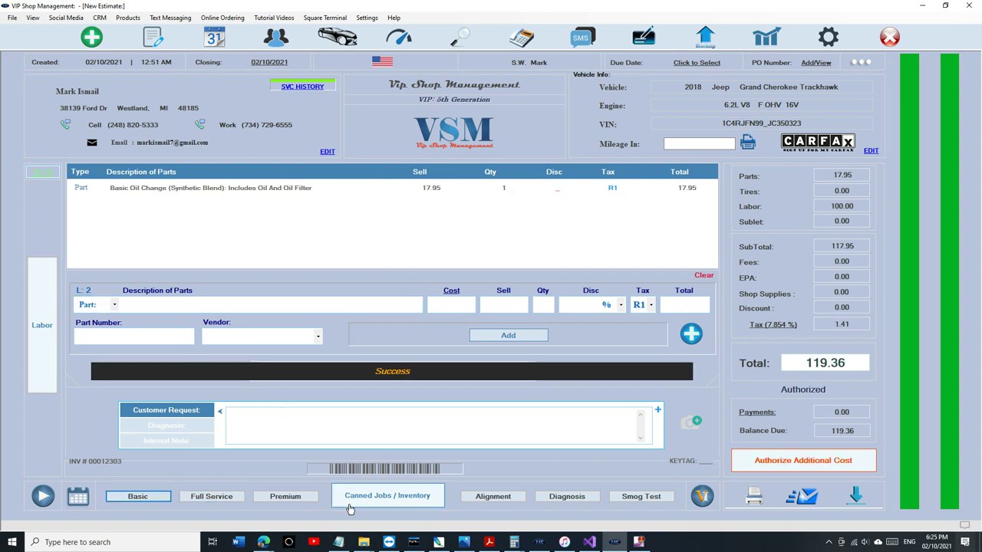
pyautogui.click(483, 499)
pyautogui.click(44, 343)
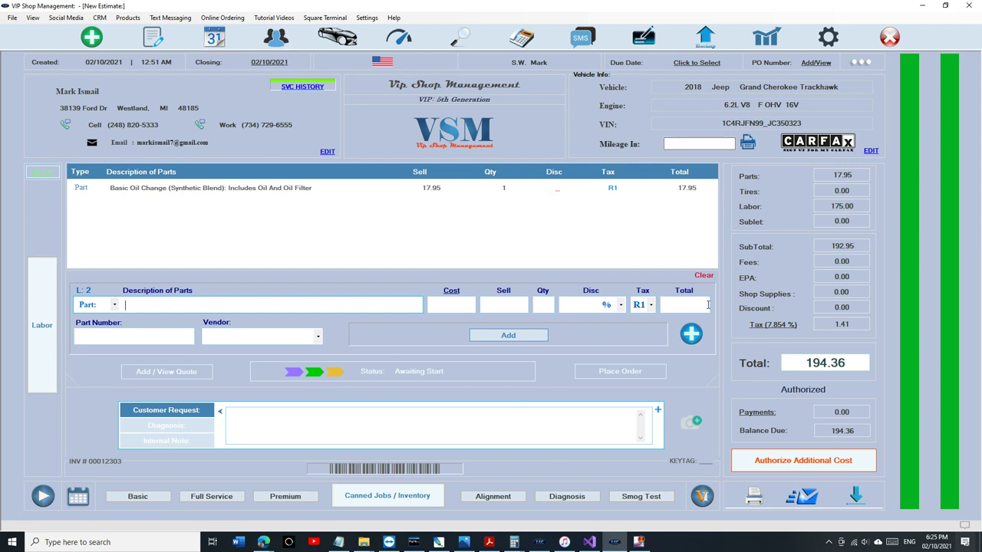
# Convert the Jeep invoice back to its original estimate.
pyautogui.click(862, 67)
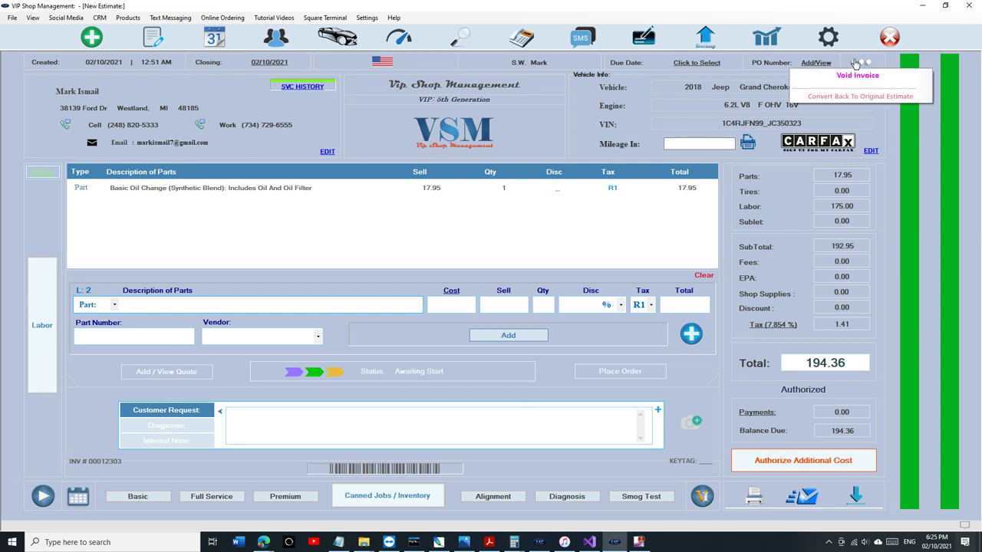
pyautogui.click(876, 100)
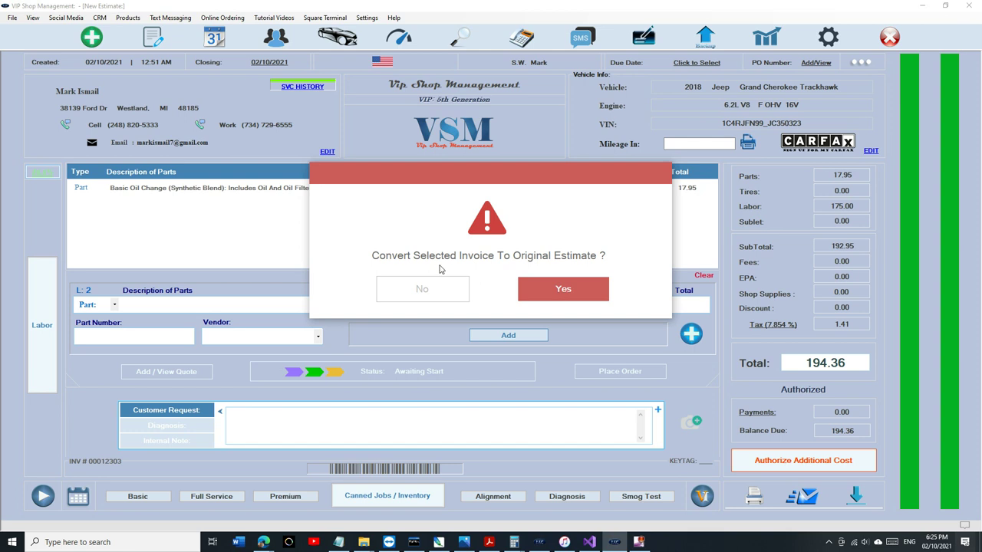
pyautogui.click(526, 310)
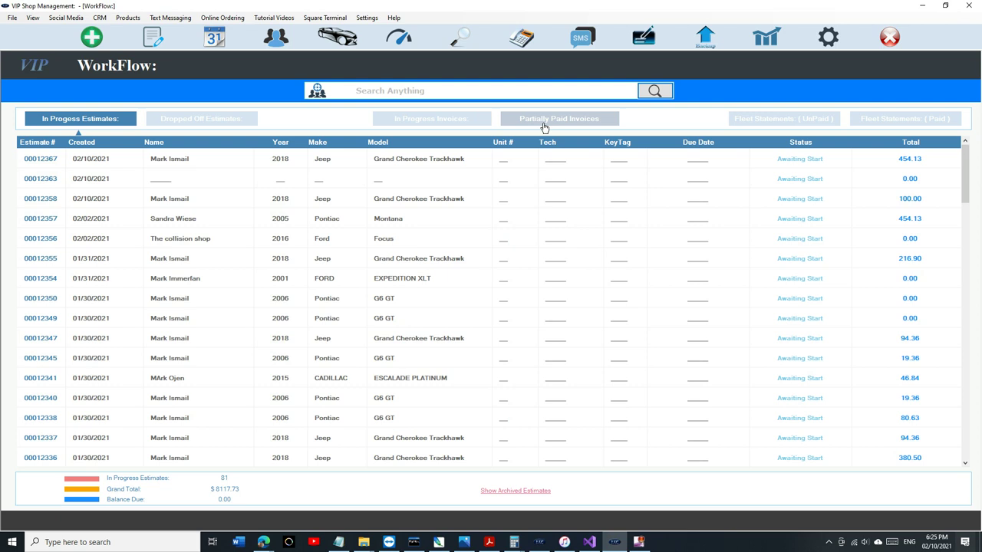
# Start a new estimate for All Fleet Auto Repair's 2009 Chrysler after viewing unpaid fleet statements.
pyautogui.click(779, 120)
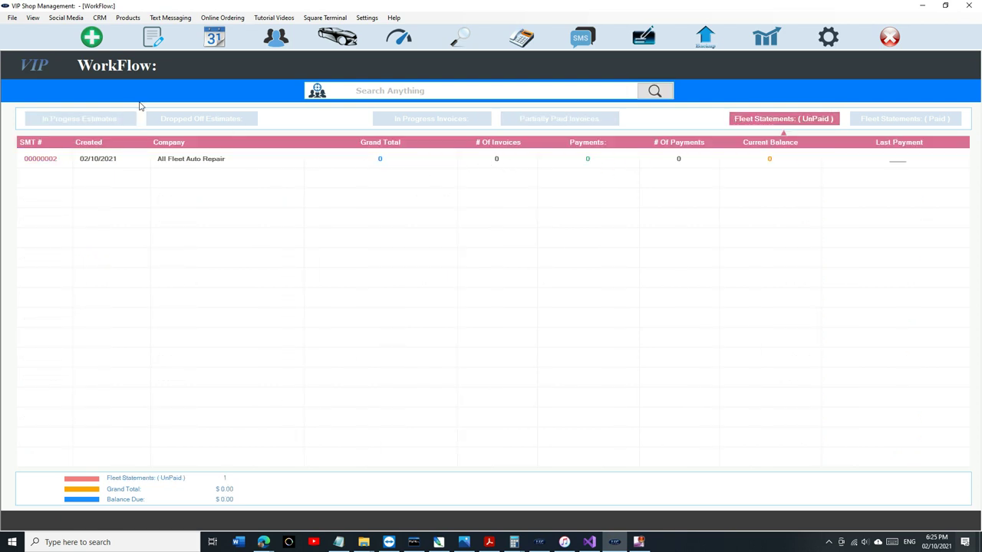
pyautogui.click(150, 47)
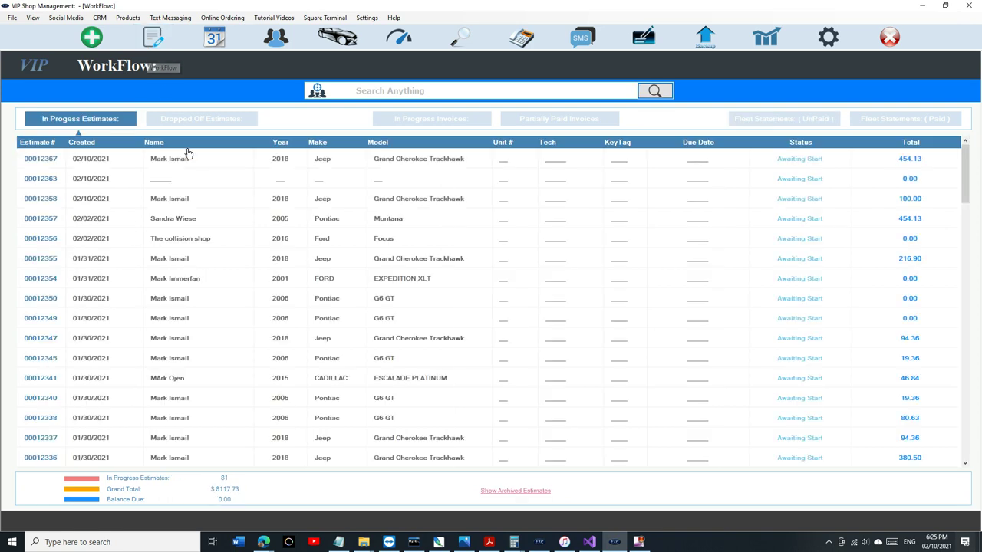
pyautogui.click(92, 36)
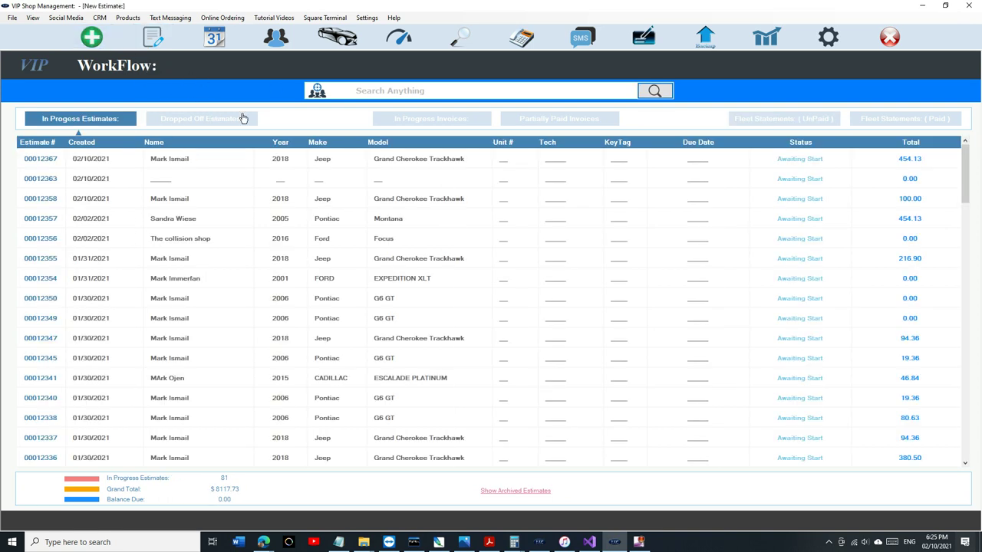
pyautogui.click(245, 109)
pyautogui.write('all f')
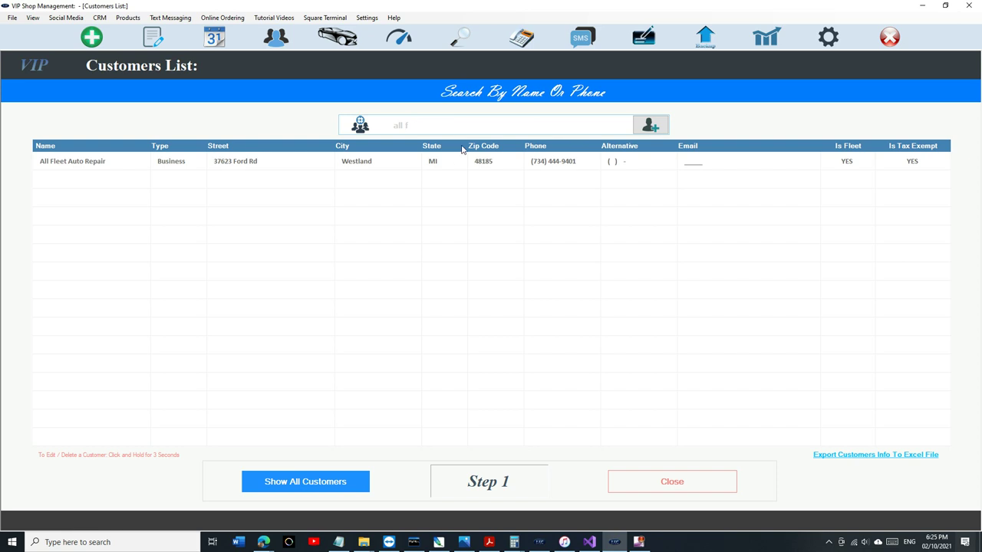
pyautogui.click(458, 161)
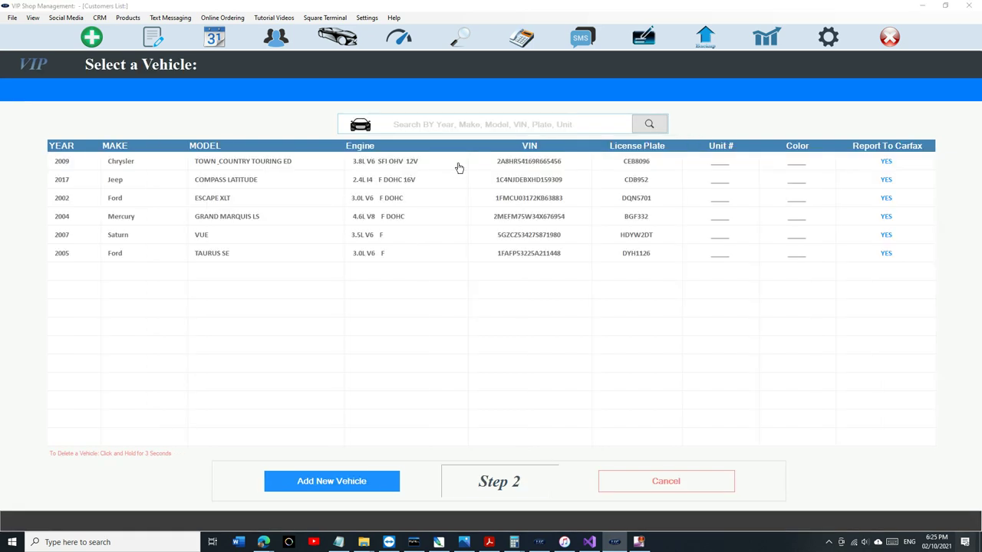
pyautogui.click(459, 167)
# Add Basic and Full Service oil changes plus wheel alignment, then authorize it into an invoice.
pyautogui.click(150, 498)
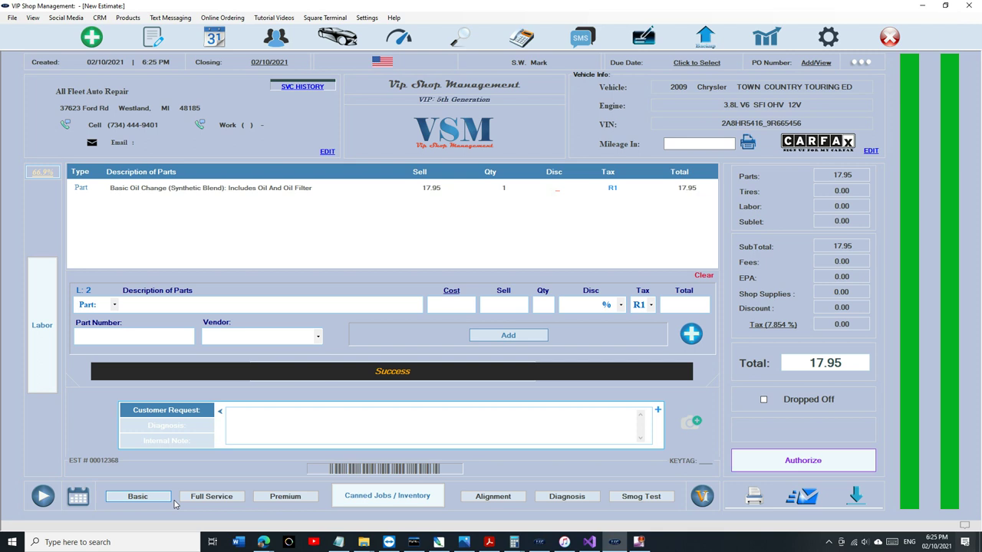
pyautogui.click(201, 497)
pyautogui.click(483, 497)
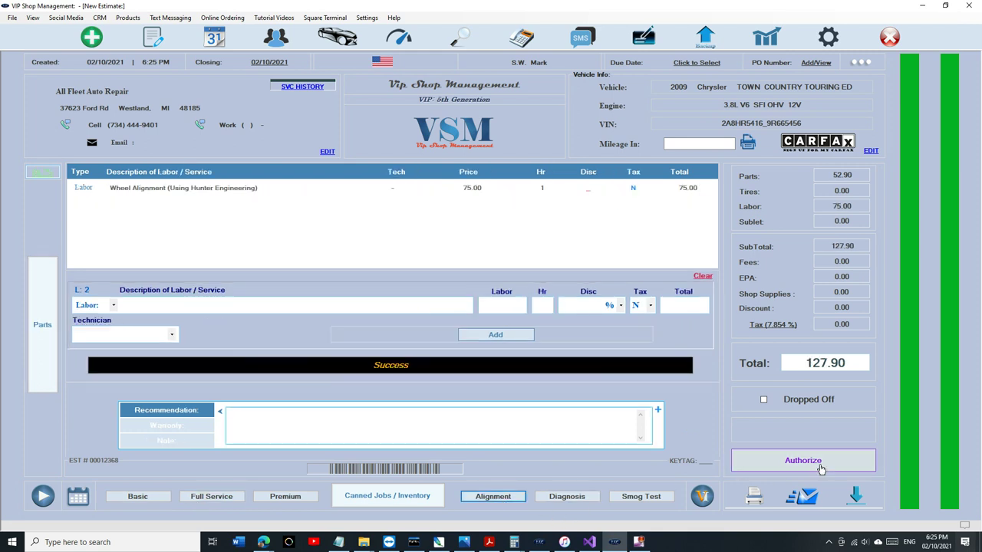
pyautogui.click(802, 460)
pyautogui.click(662, 294)
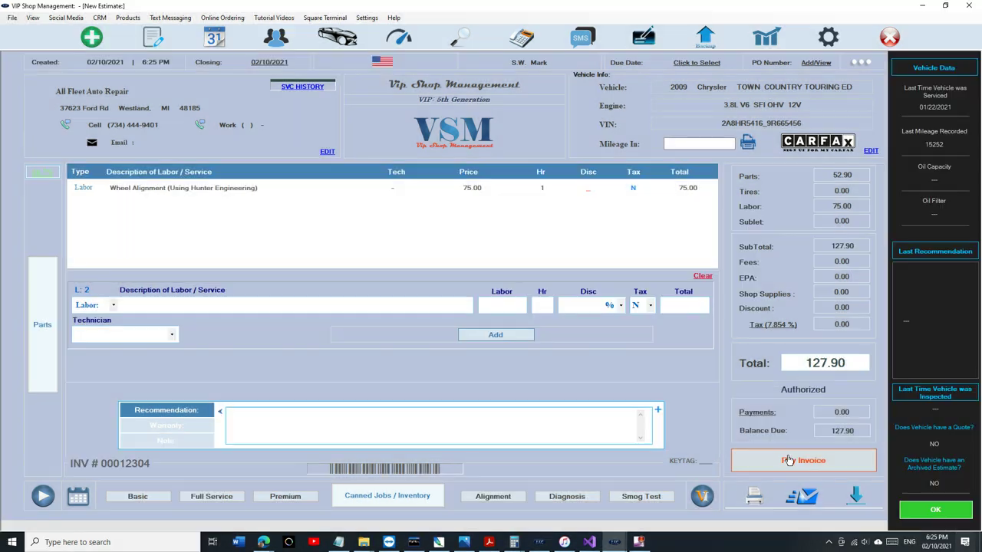
# Pay the 127.90 invoice at 51515 miles by posting it to the fleet statement.
pyautogui.click(789, 460)
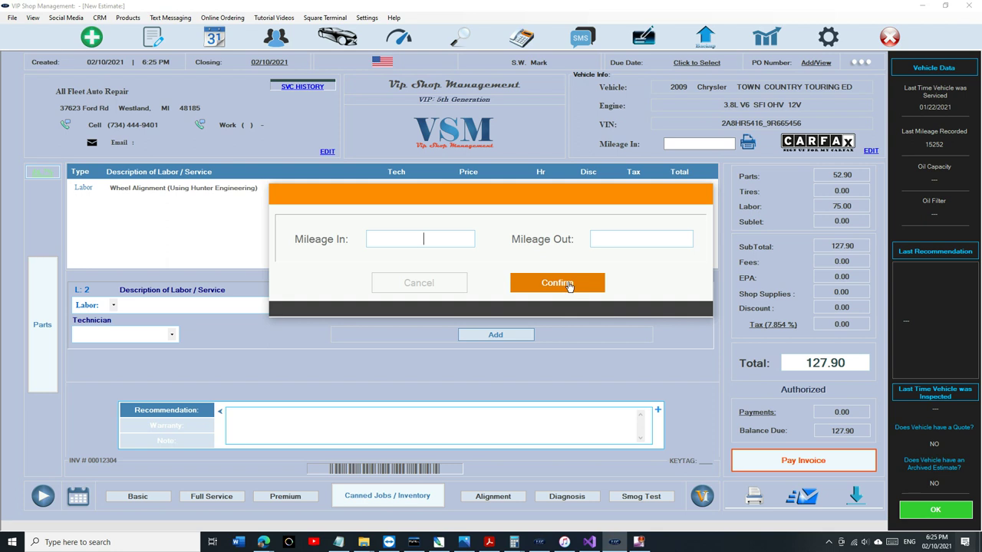
pyautogui.write('51515')
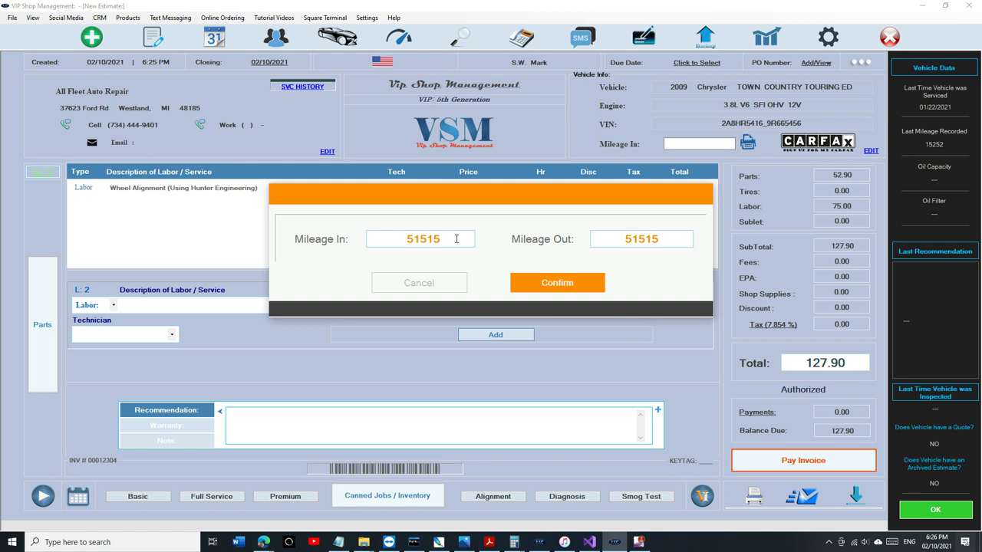
pyautogui.click(556, 282)
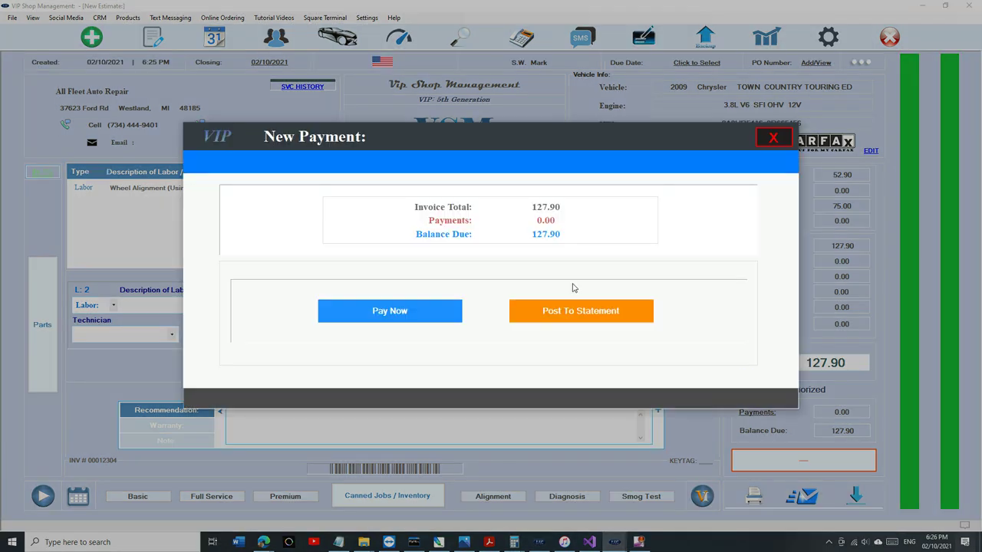
pyautogui.click(567, 315)
pyautogui.click(567, 316)
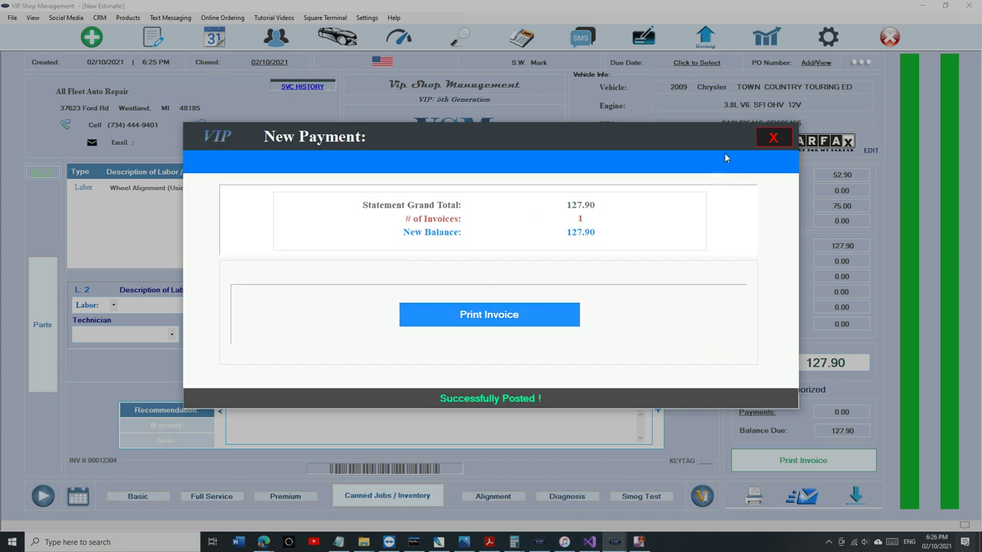
pyautogui.click(767, 140)
# Open invoice 00012304 from the All Fleet Auto Repair unpaid fleet statement.
pyautogui.click(138, 40)
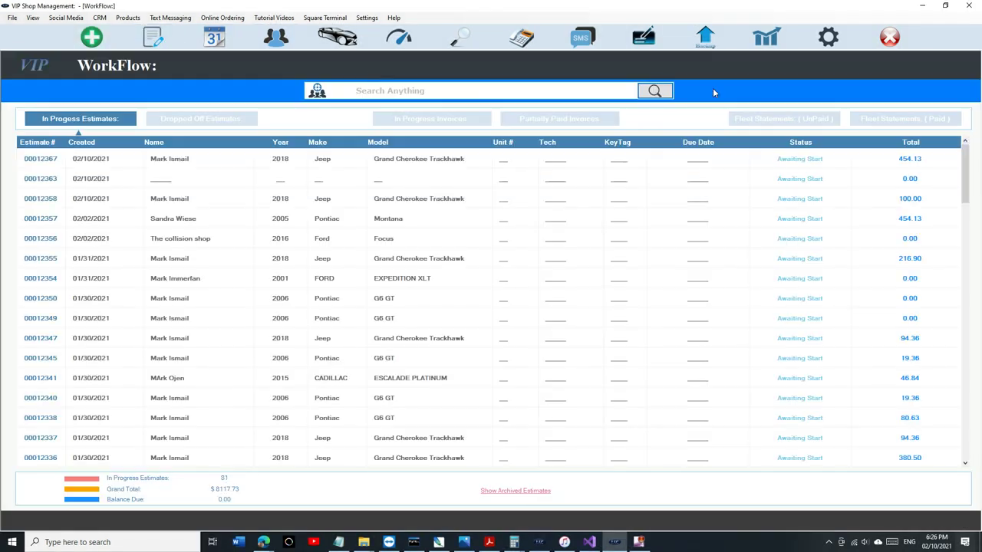
pyautogui.click(760, 118)
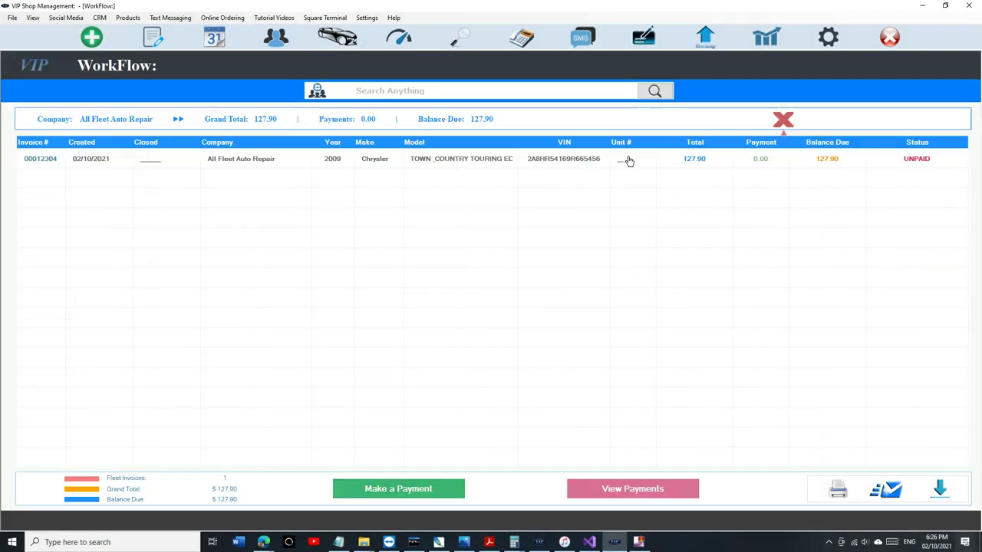
pyautogui.click(629, 160)
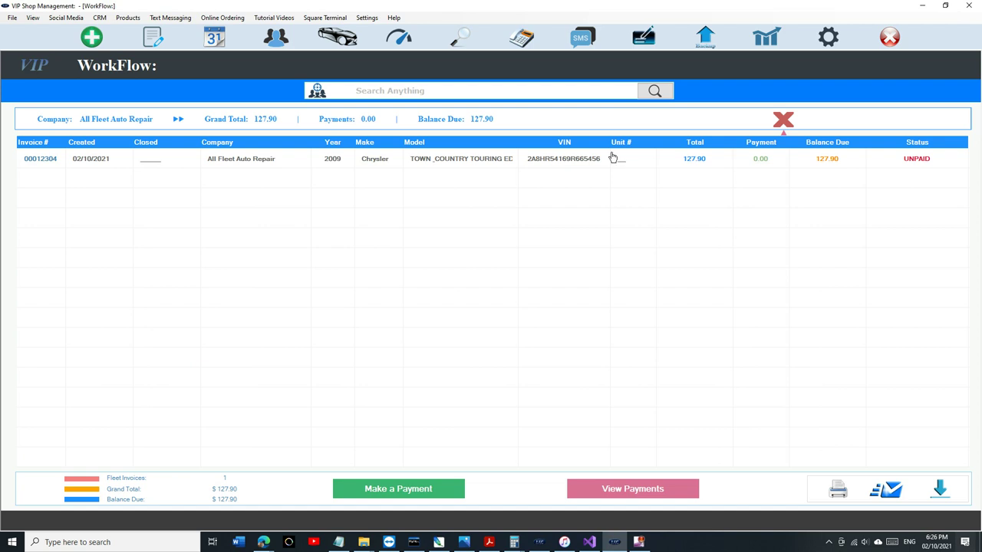
pyautogui.click(563, 162)
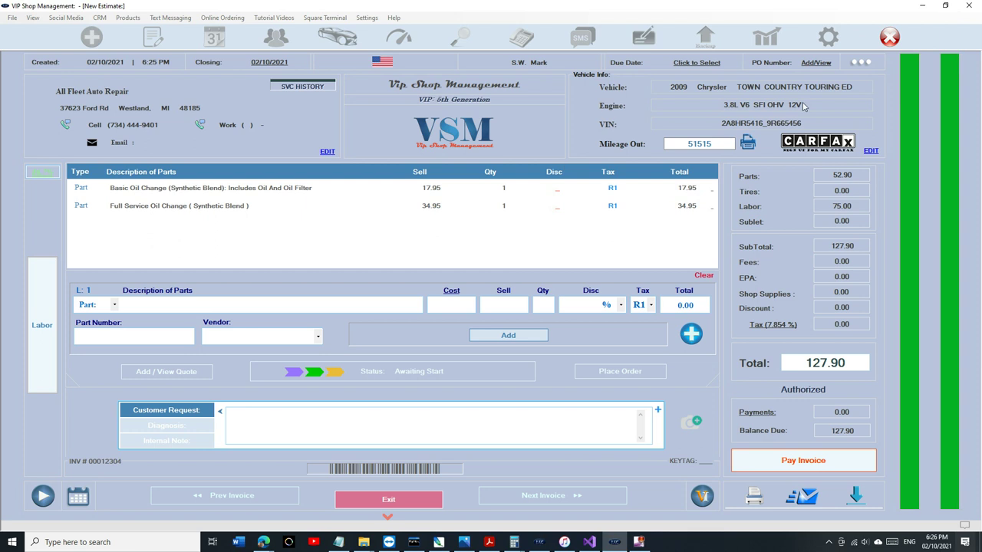
# Convert invoice 00012304 back to its original estimate and return to in-progress estimates.
pyautogui.click(859, 63)
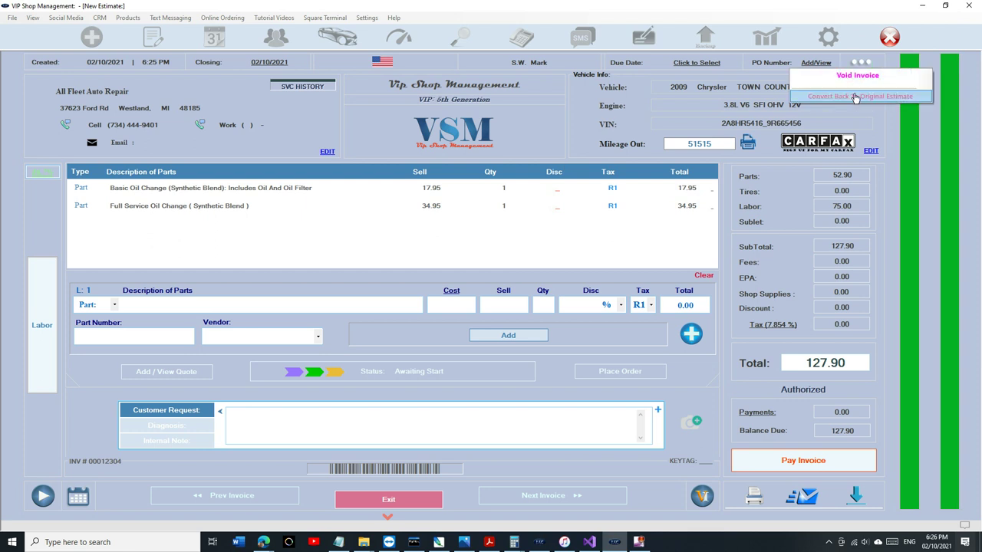
pyautogui.click(855, 99)
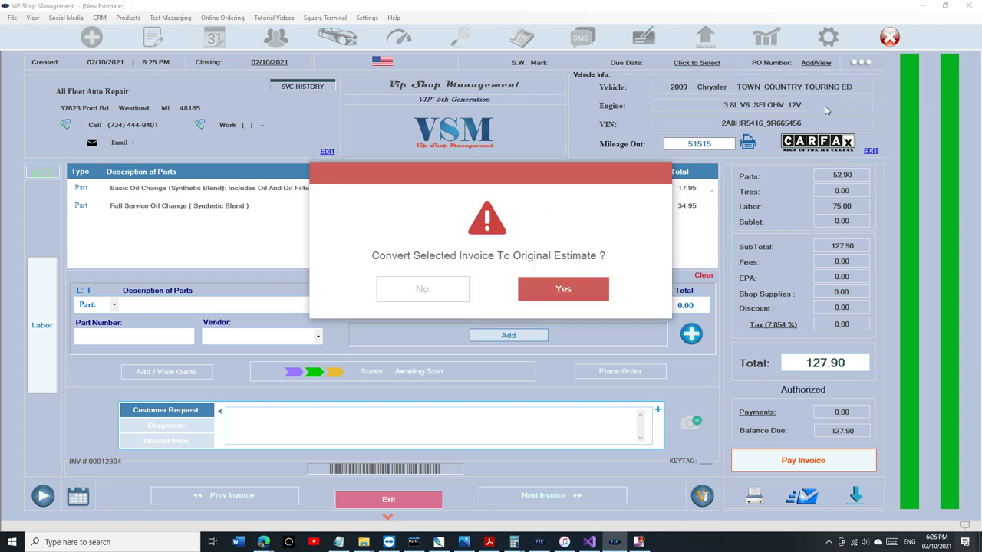
pyautogui.click(563, 294)
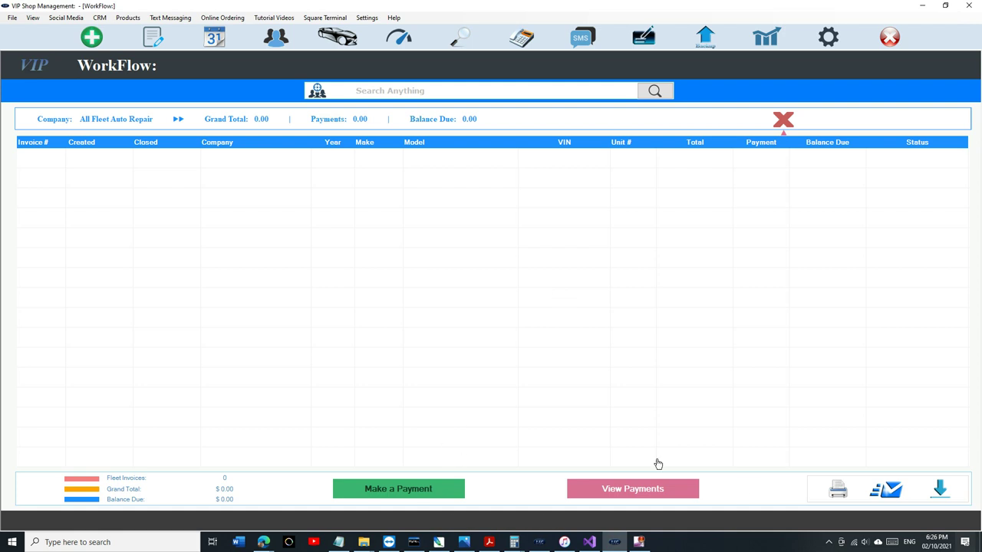
pyautogui.click(155, 38)
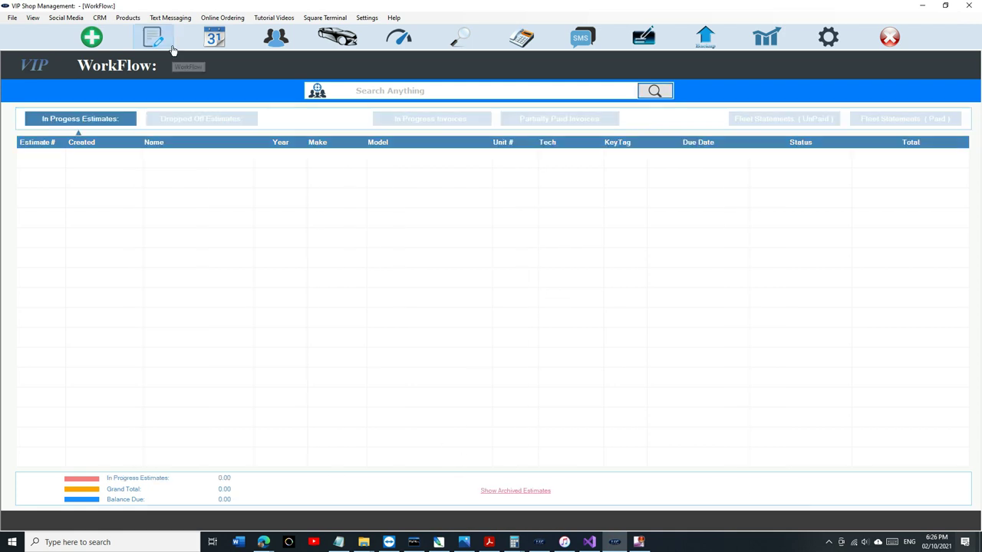
# Open estimate 00012368 for the 2009 Chrysler, totaling 127.90 with 75.00 labor.
pyautogui.doubleClick(190, 160)
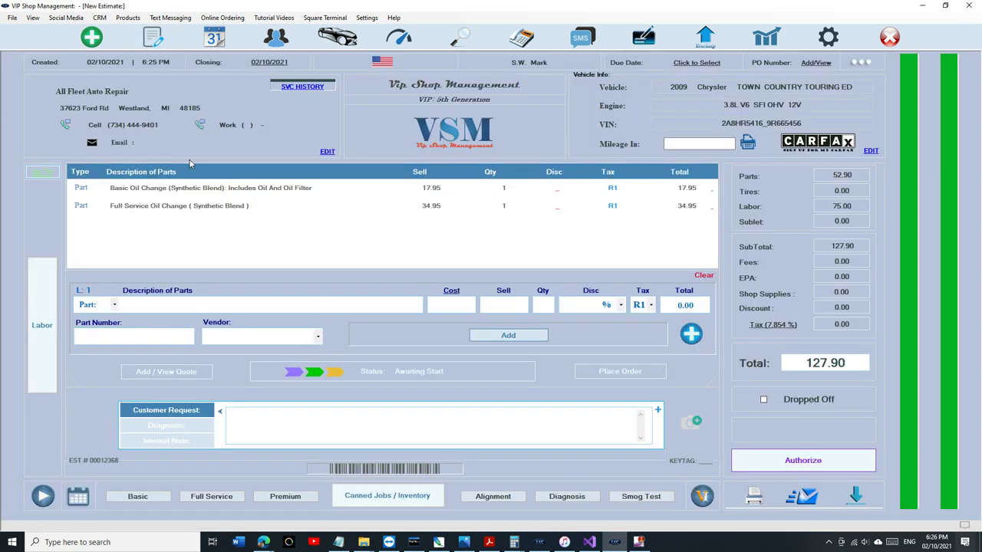